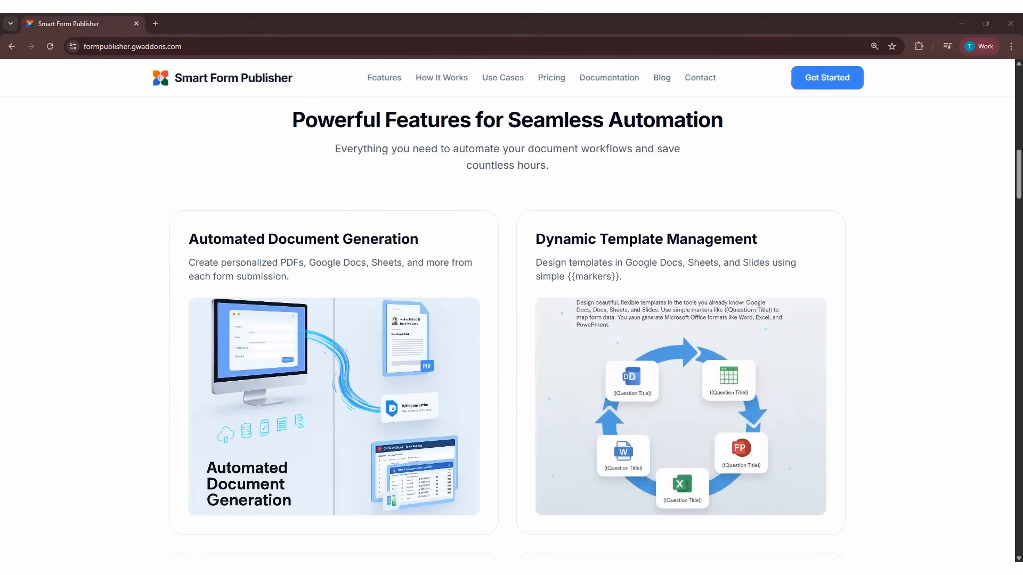
Review the features, setup steps and workflow sections of the Smart Form Publisher homepage, and open the page with all use cases
{"action": "scroll", "coordinate": [511, 319], "scroll_direction": "down", "scroll_amount": 10}
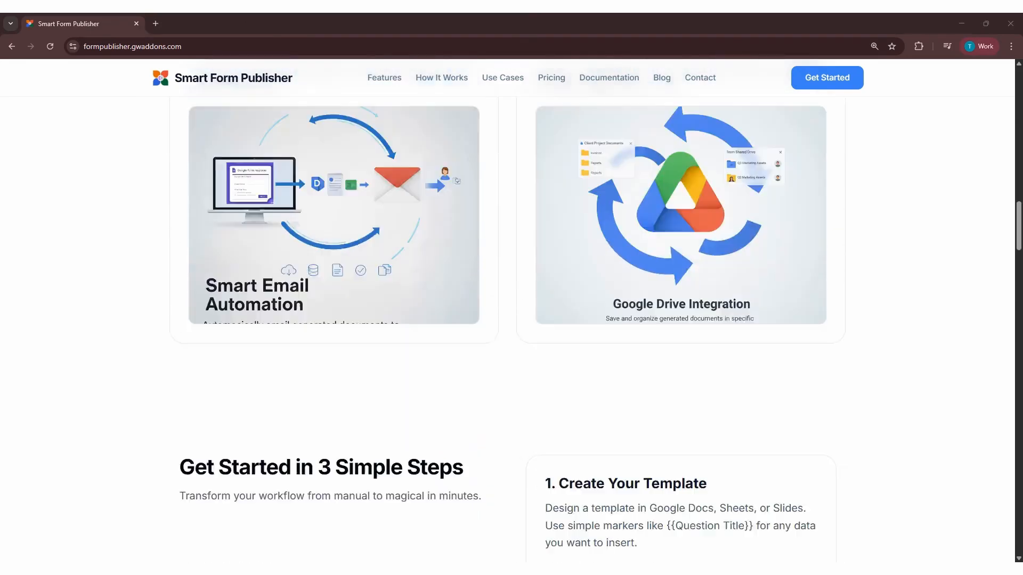
{"action": "scroll", "coordinate": [512, 320], "scroll_direction": "down", "scroll_amount": 6}
{"action": "scroll", "coordinate": [511, 320], "scroll_direction": "down", "scroll_amount": 5}
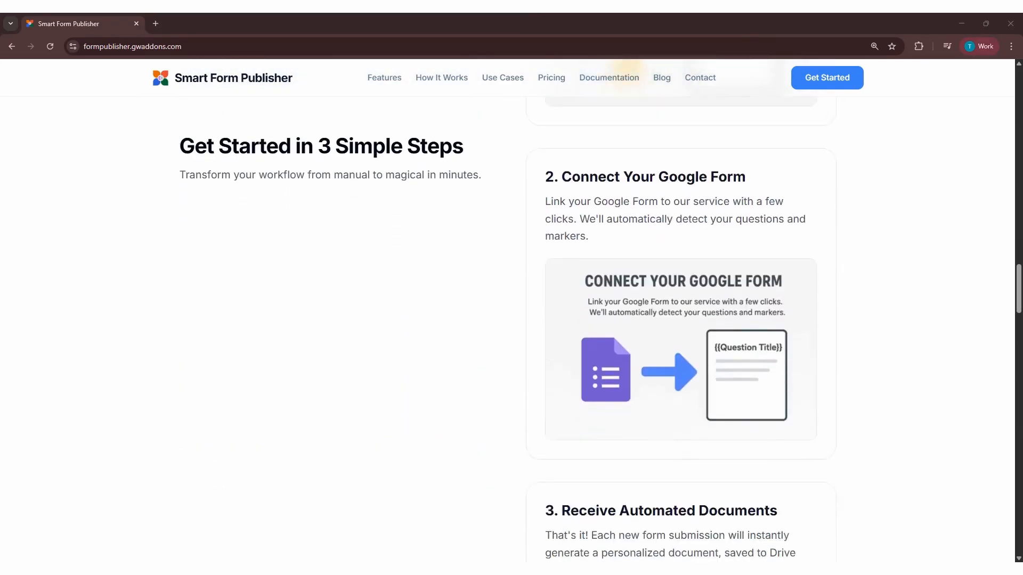
{"action": "scroll", "coordinate": [512, 319], "scroll_direction": "down", "scroll_amount": 12}
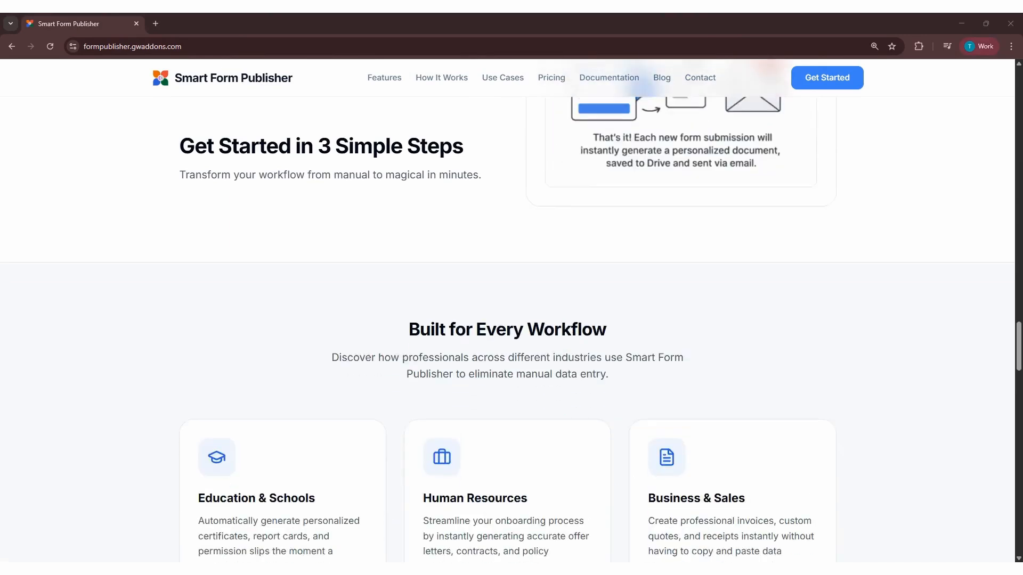
{"action": "scroll", "coordinate": [511, 320], "scroll_direction": "down", "scroll_amount": 4}
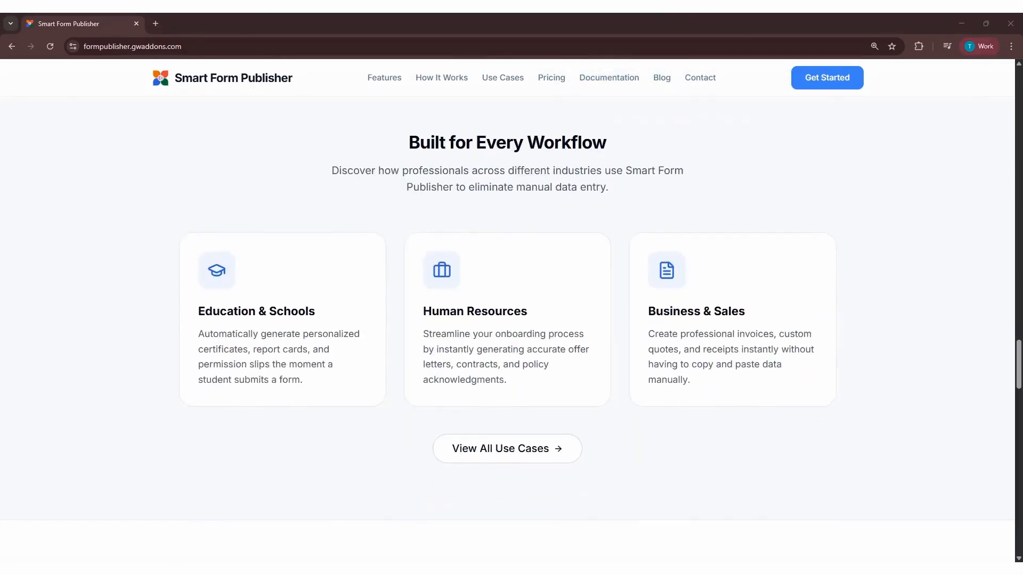
{"action": "left_click", "coordinate": [543, 461]}
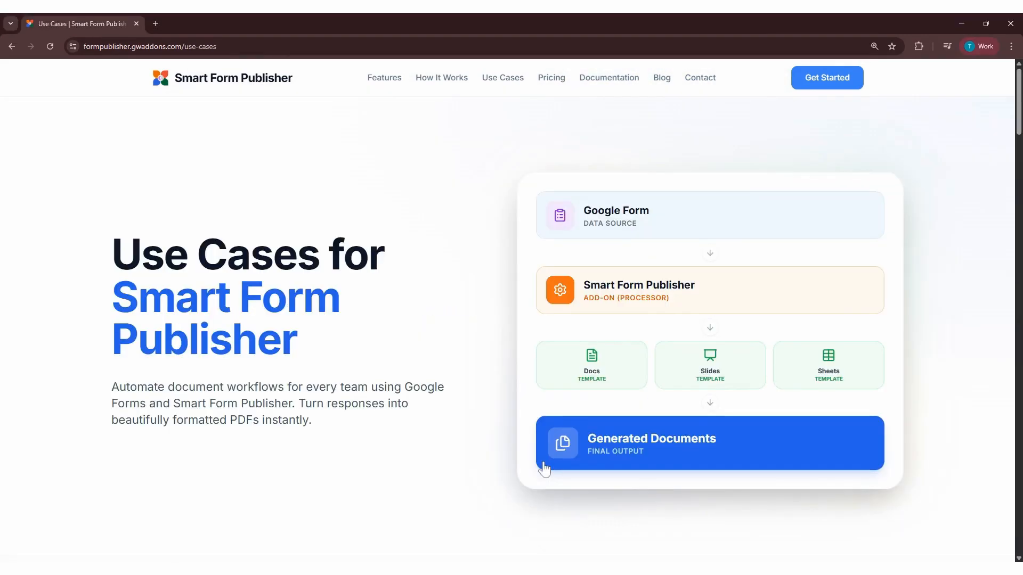
Review the Use Cases page from the team solutions through the certificate and HR examples to the closing install section
{"action": "scroll", "coordinate": [462, 416], "scroll_direction": "down", "scroll_amount": 5}
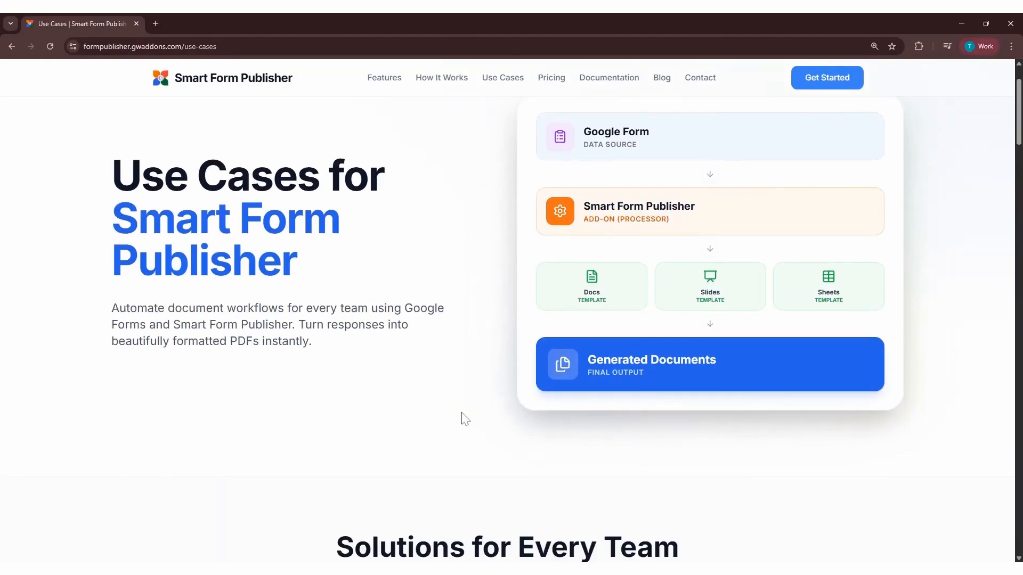
{"action": "scroll", "coordinate": [465, 420], "scroll_direction": "down", "scroll_amount": 11}
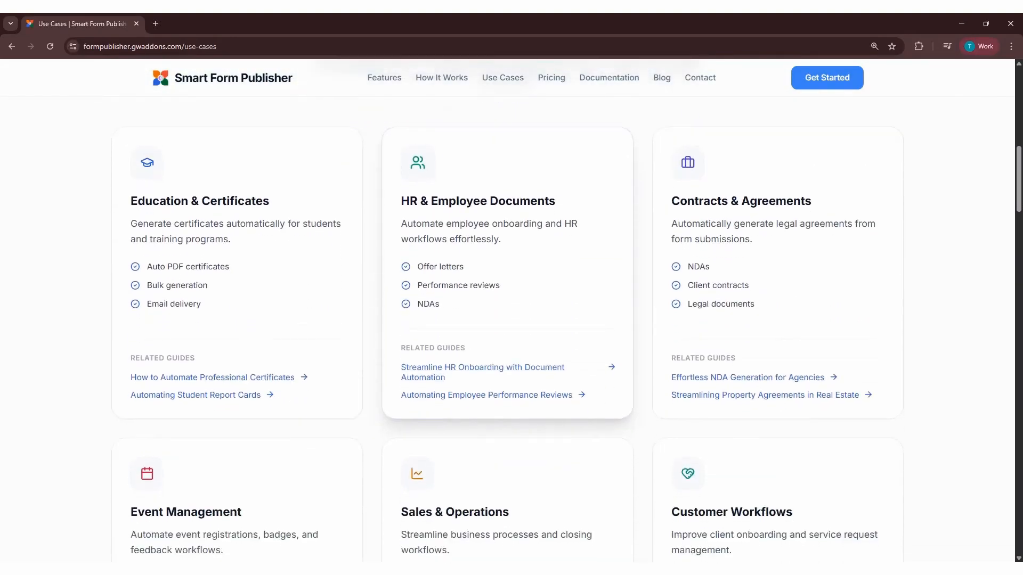
{"action": "scroll", "coordinate": [480, 298], "scroll_direction": "down", "scroll_amount": 7}
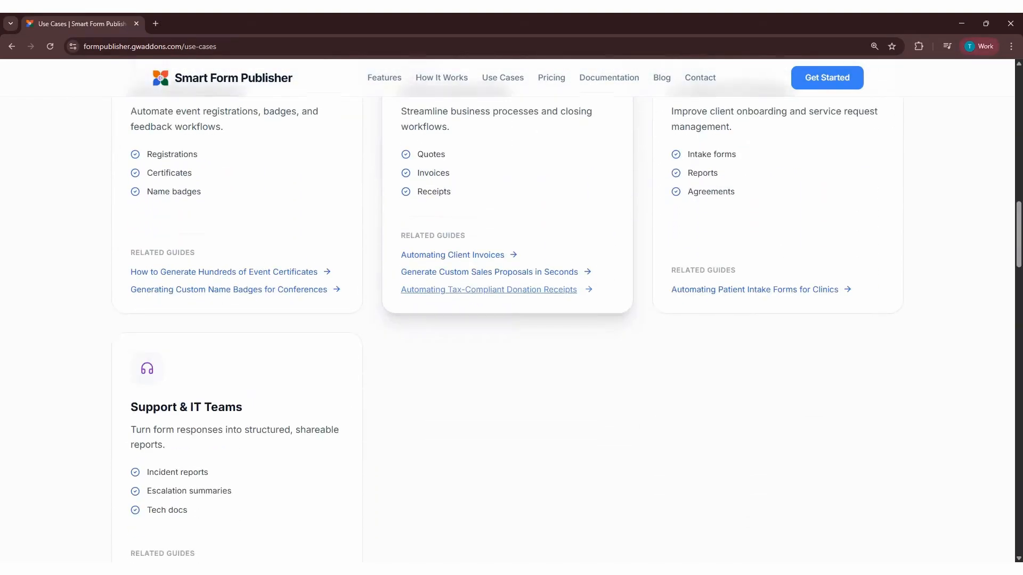
{"action": "scroll", "coordinate": [510, 330], "scroll_direction": "down", "scroll_amount": 8}
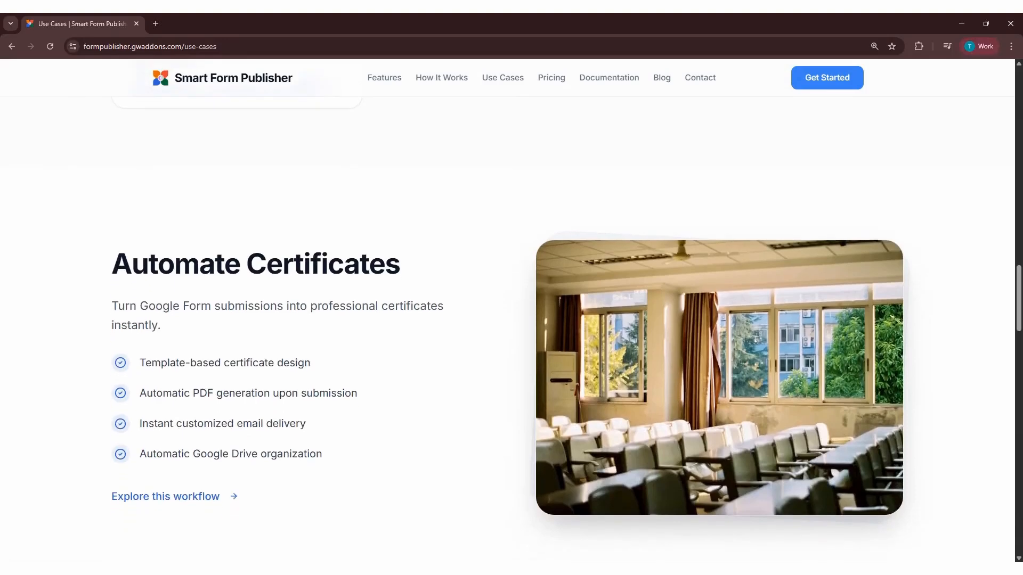
{"action": "scroll", "coordinate": [510, 309], "scroll_direction": "down", "scroll_amount": 6}
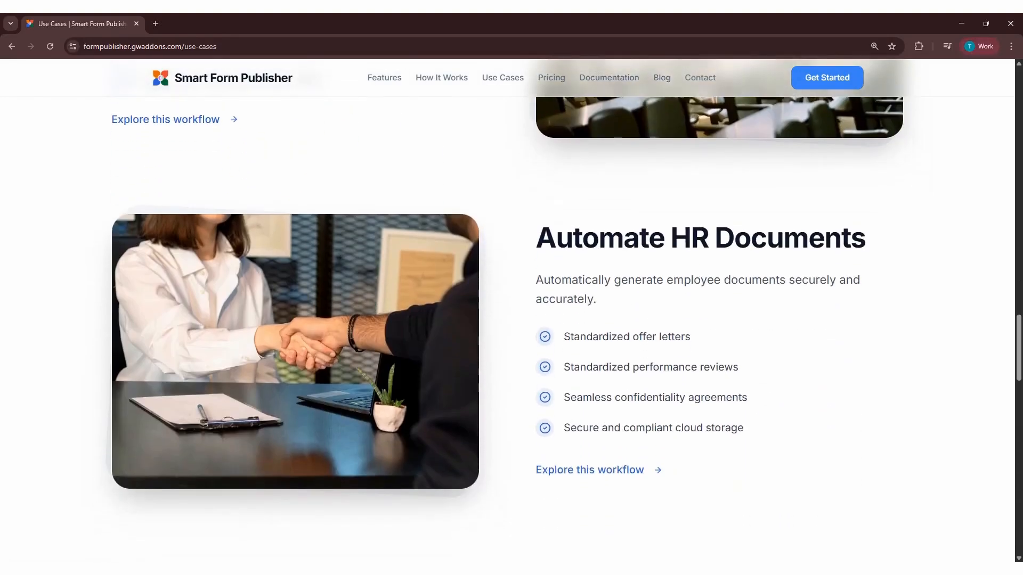
{"action": "scroll", "coordinate": [510, 309], "scroll_direction": "down", "scroll_amount": 8}
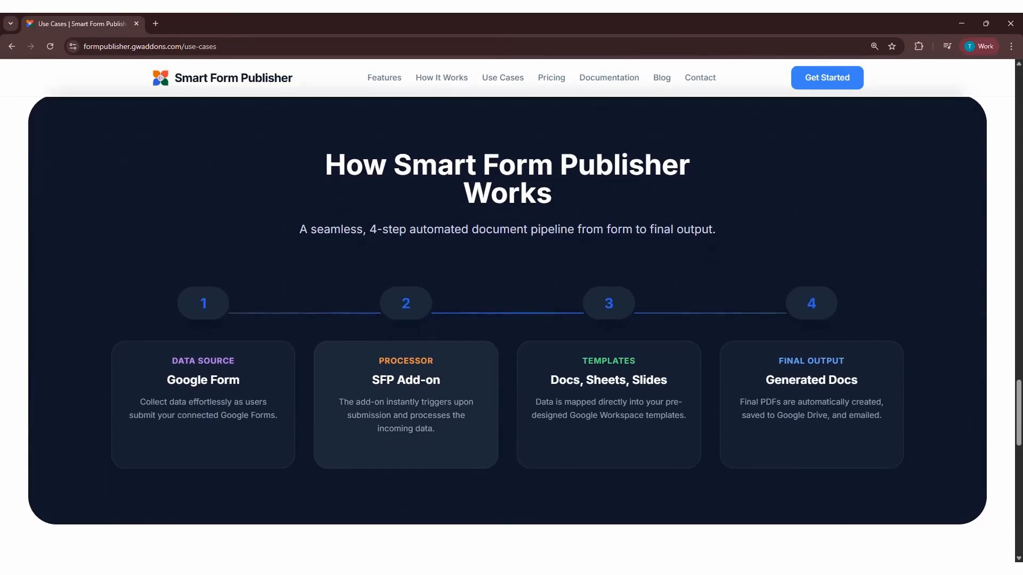
{"action": "scroll", "coordinate": [511, 309], "scroll_direction": "down", "scroll_amount": 10}
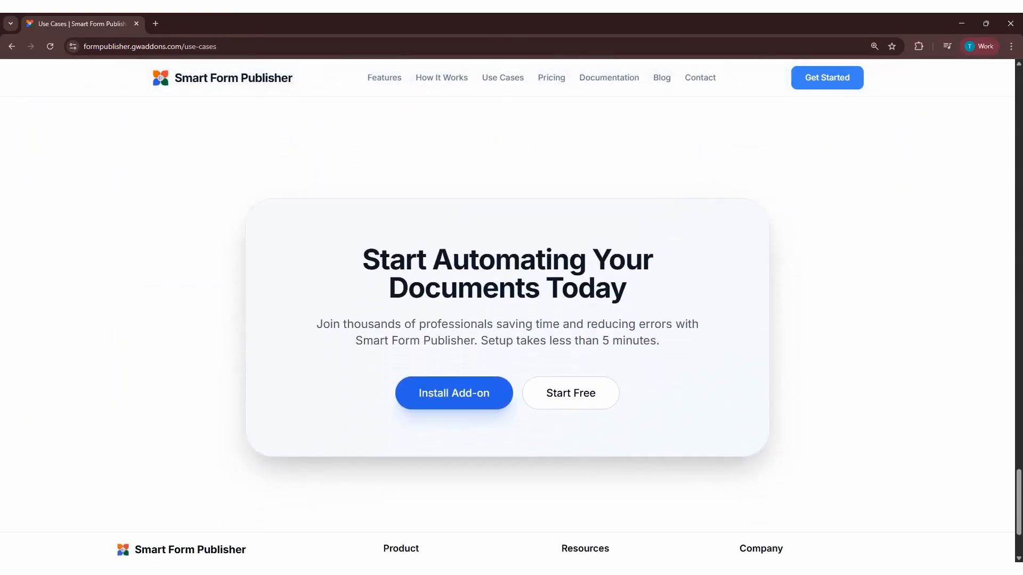
Open the Smart Form Publisher add-on listing in Google Workspace Marketplace and check the app's name
{"action": "left_click", "coordinate": [467, 384]}
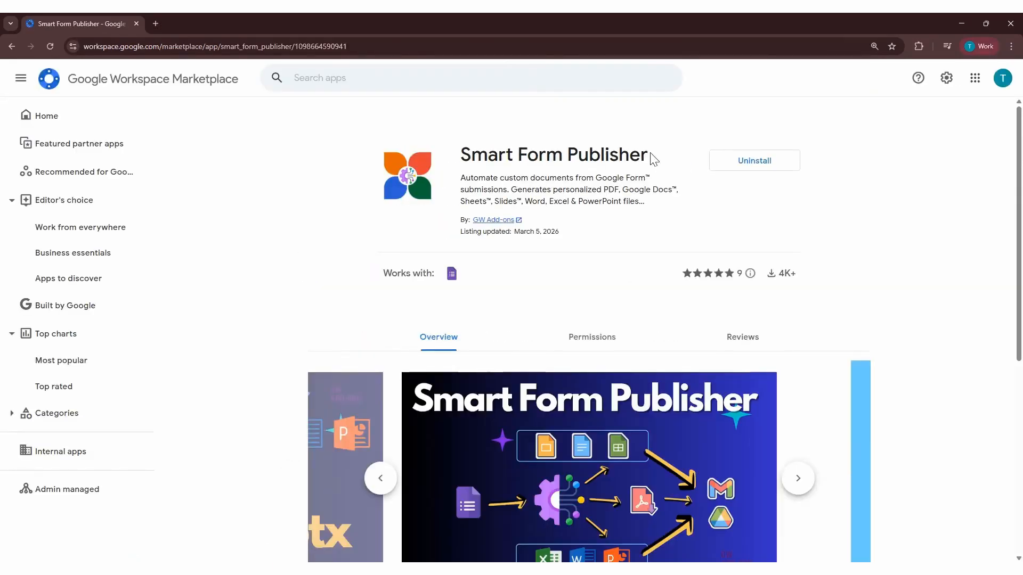
{"action": "triple_click", "coordinate": [488, 155]}
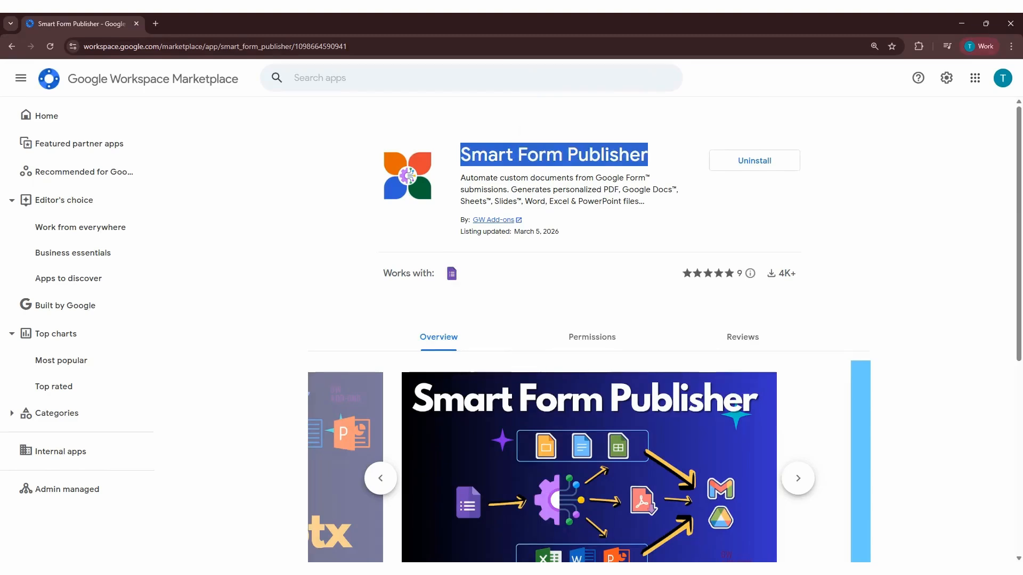
{"action": "left_click", "coordinate": [488, 155]}
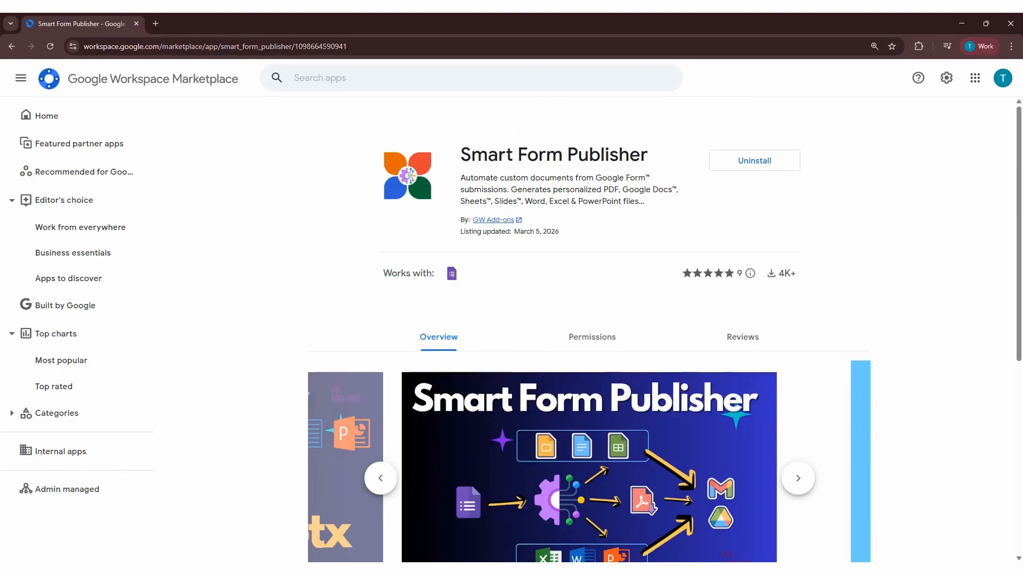
Return to the Smart Form Publisher website and look through its pricing information
{"action": "left_click", "coordinate": [12, 46]}
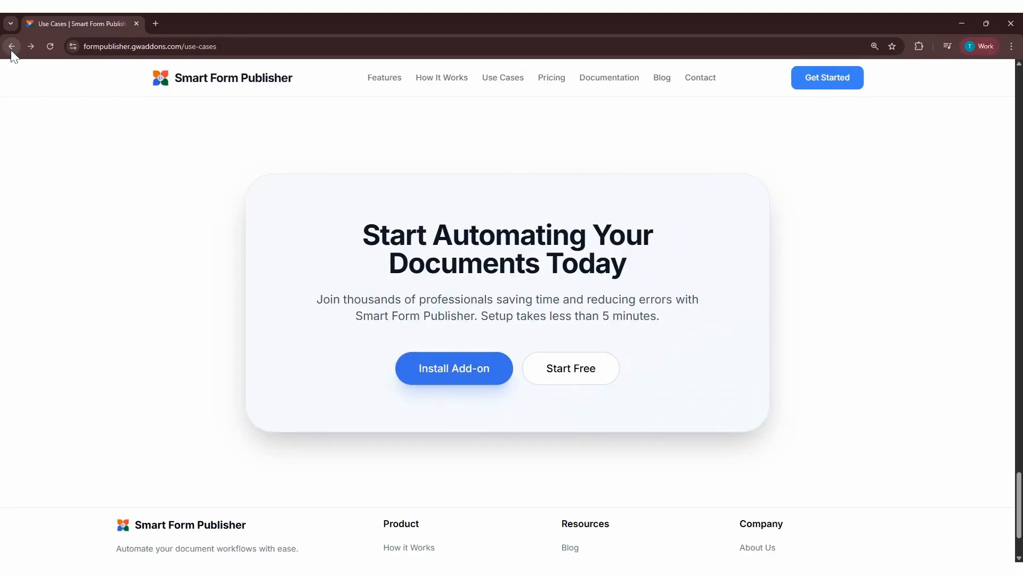
{"action": "left_click", "coordinate": [556, 80]}
{"action": "scroll", "coordinate": [558, 85], "scroll_direction": "down", "scroll_amount": 4}
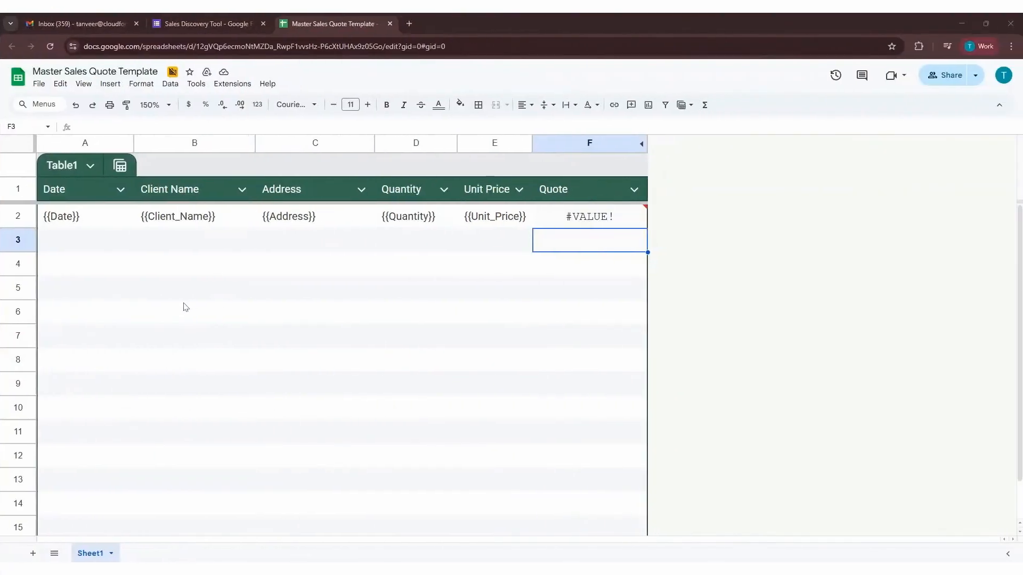
Inspect the column headers from Date to Quote and the row 2 placeholders in the Master Sales Quote Template spreadsheet
{"action": "left_click", "coordinate": [83, 197]}
{"action": "left_click", "coordinate": [173, 198]}
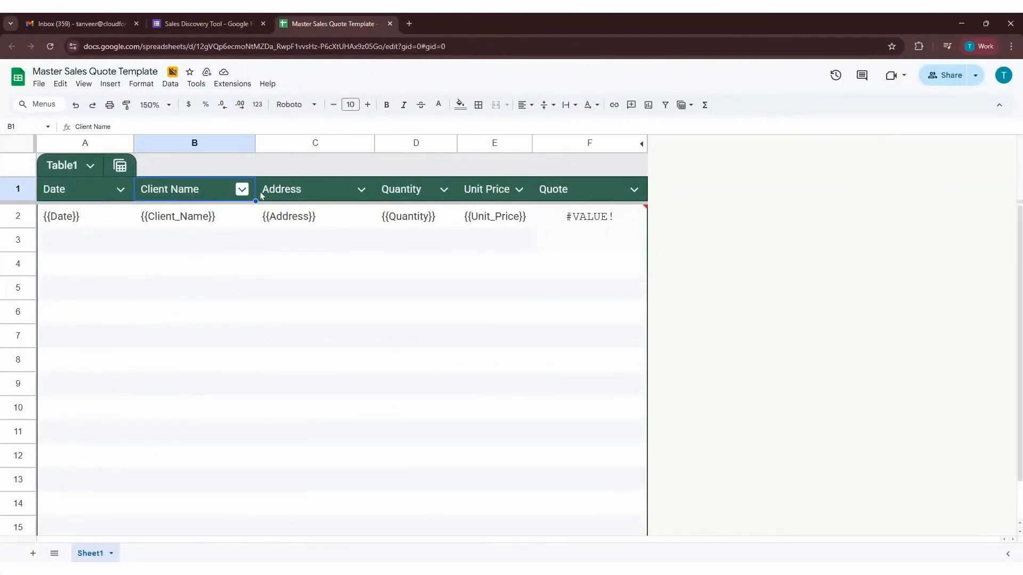
{"action": "left_click", "coordinate": [277, 193]}
{"action": "left_click", "coordinate": [397, 192]}
{"action": "left_click", "coordinate": [466, 192]}
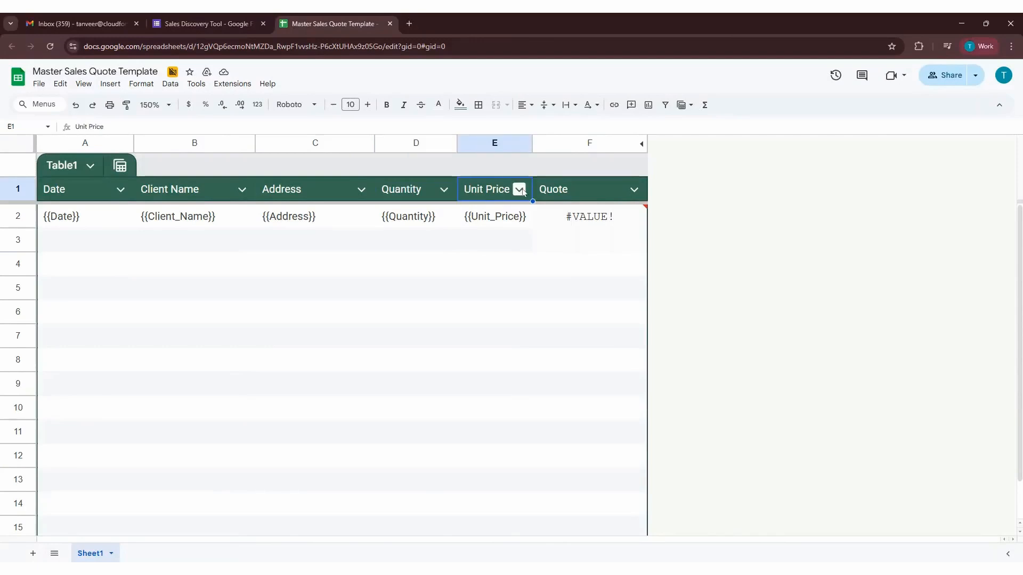
{"action": "left_click", "coordinate": [554, 192]}
{"action": "left_click_drag", "start_coordinate": [80, 217], "coordinate": [477, 219]}
Inspect the Quote formula in cell F2 and the template spreadsheet's title without changing them
{"action": "left_click", "coordinate": [554, 217]}
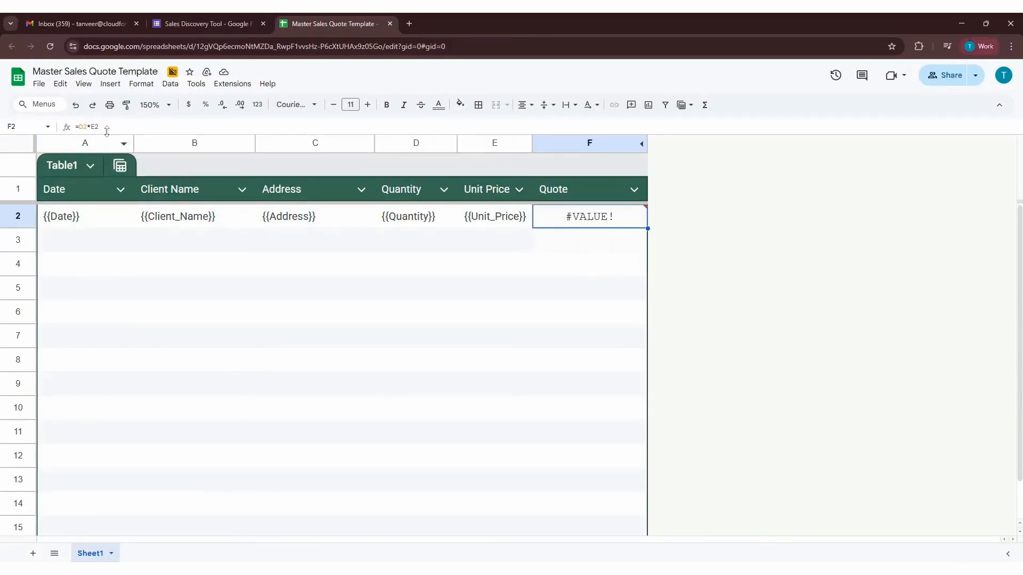
{"action": "left_click_drag", "start_coordinate": [99, 127], "coordinate": [78, 128]}
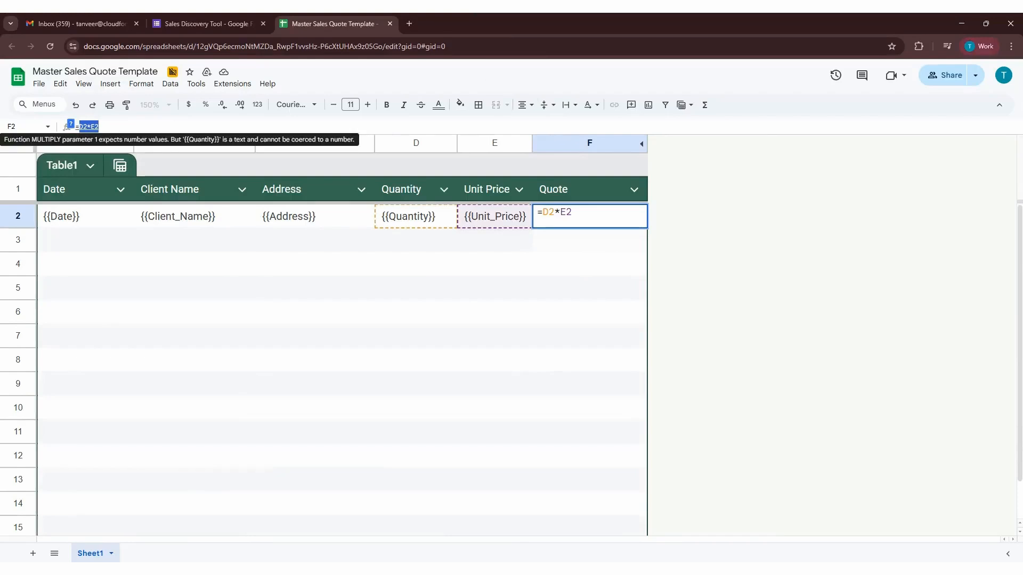
{"action": "left_click", "coordinate": [567, 246]}
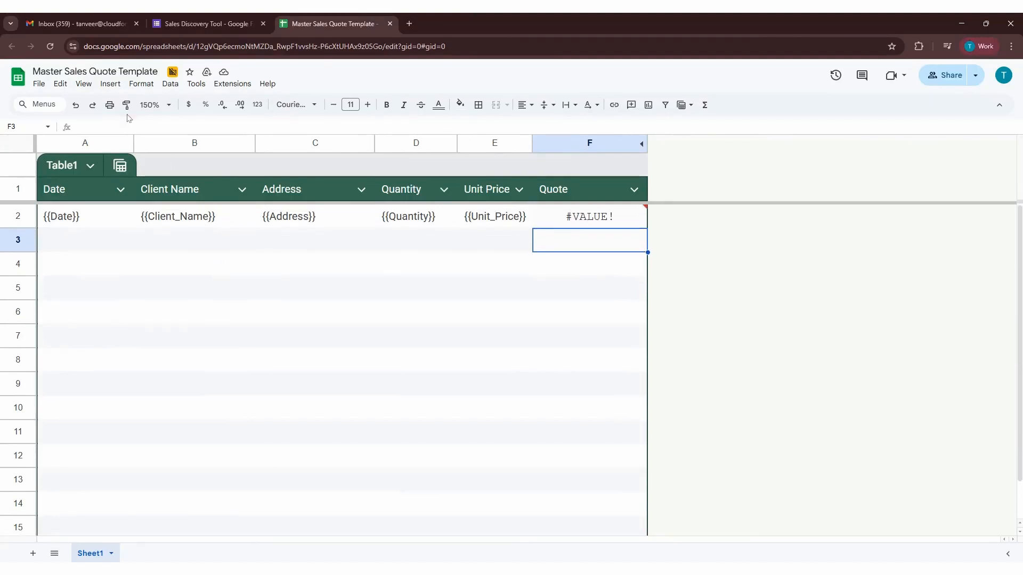
{"action": "left_click", "coordinate": [96, 72]}
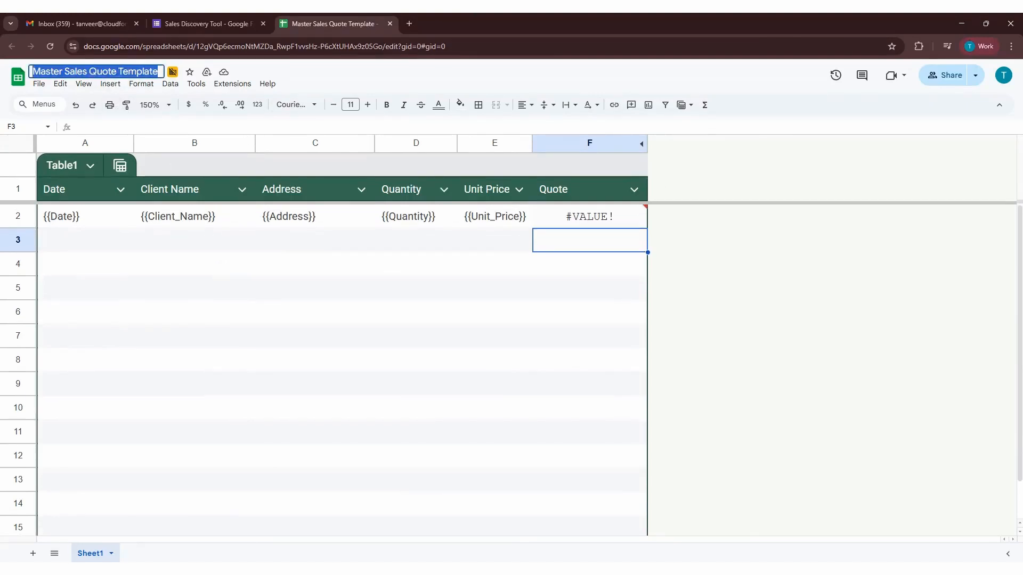
{"action": "left_click", "coordinate": [134, 298]}
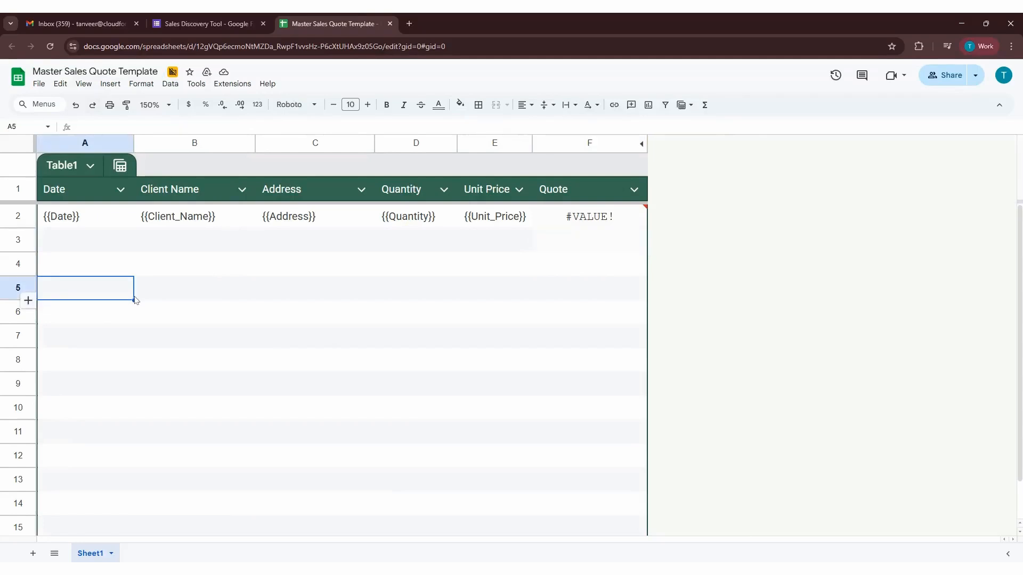
Switch to the Sales Discovery Tool form and check the titles of its Date, Client Name and Address questions
{"action": "left_click", "coordinate": [221, 23]}
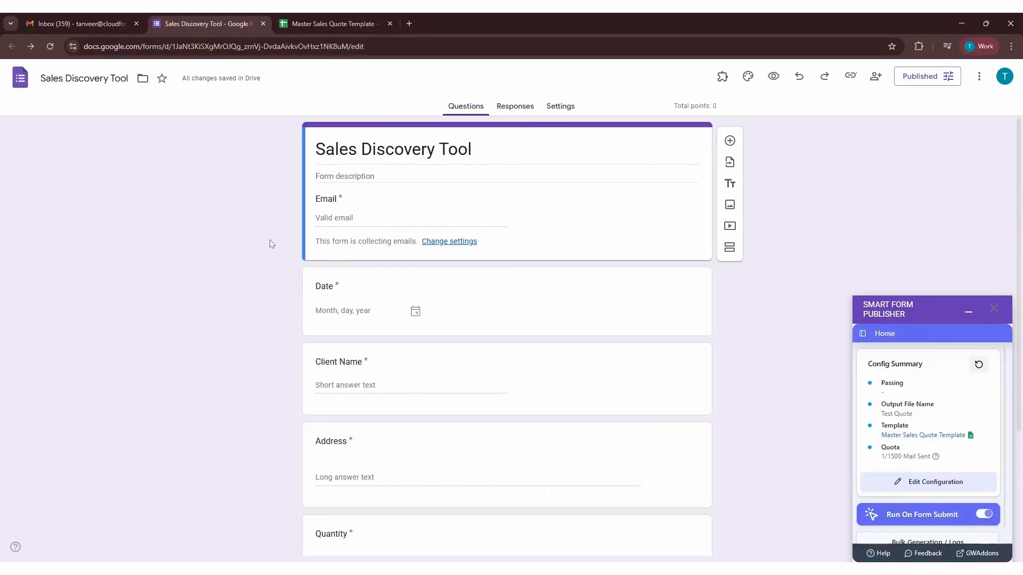
{"action": "scroll", "coordinate": [312, 249], "scroll_direction": "down", "scroll_amount": 1}
{"action": "left_click", "coordinate": [328, 248]}
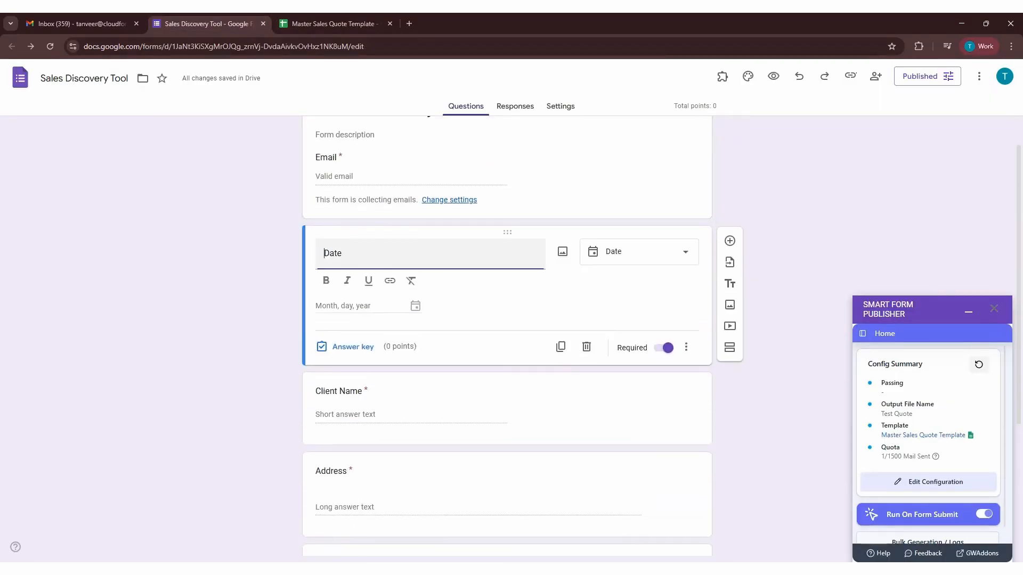
{"action": "double_click", "coordinate": [331, 251]}
{"action": "scroll", "coordinate": [329, 285], "scroll_direction": "down", "scroll_amount": 2}
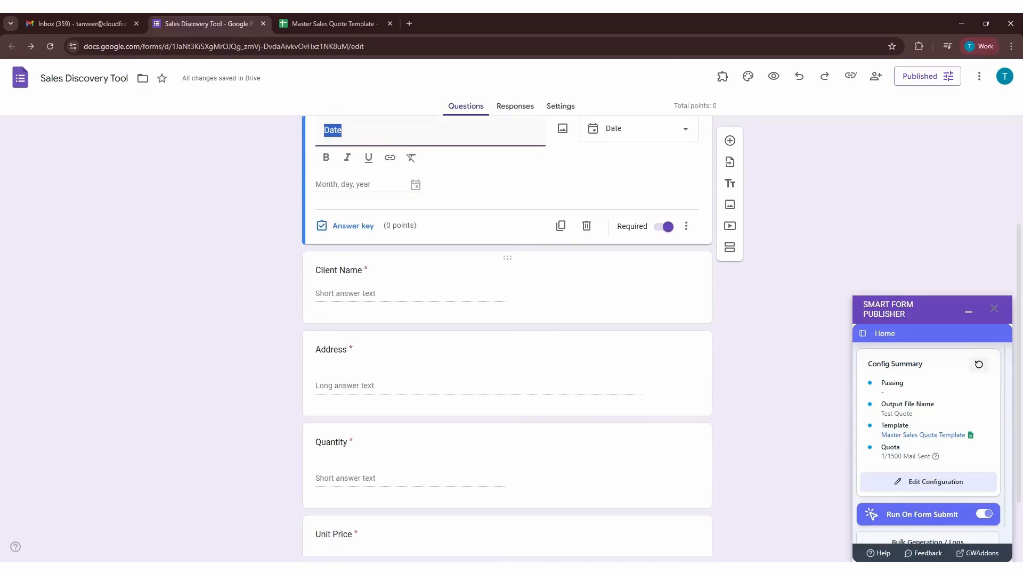
{"action": "left_click", "coordinate": [329, 287]}
{"action": "scroll", "coordinate": [331, 285], "scroll_direction": "down", "scroll_amount": 2}
{"action": "left_click", "coordinate": [326, 277]}
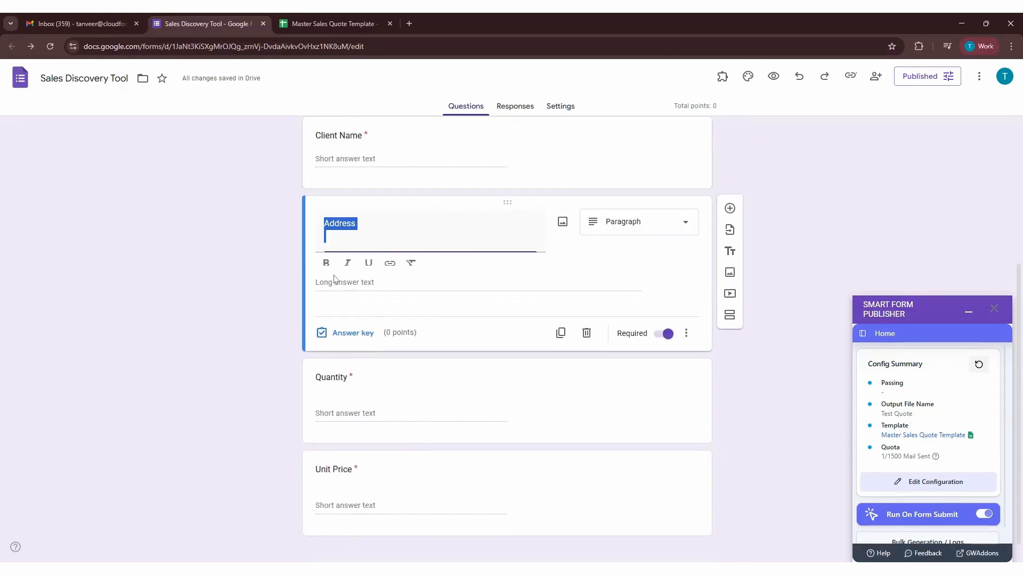
Check the Quantity and Unit Price question titles in the form, and the form's own title
{"action": "scroll", "coordinate": [336, 282], "scroll_direction": "down", "scroll_amount": 1}
{"action": "left_click", "coordinate": [337, 362]}
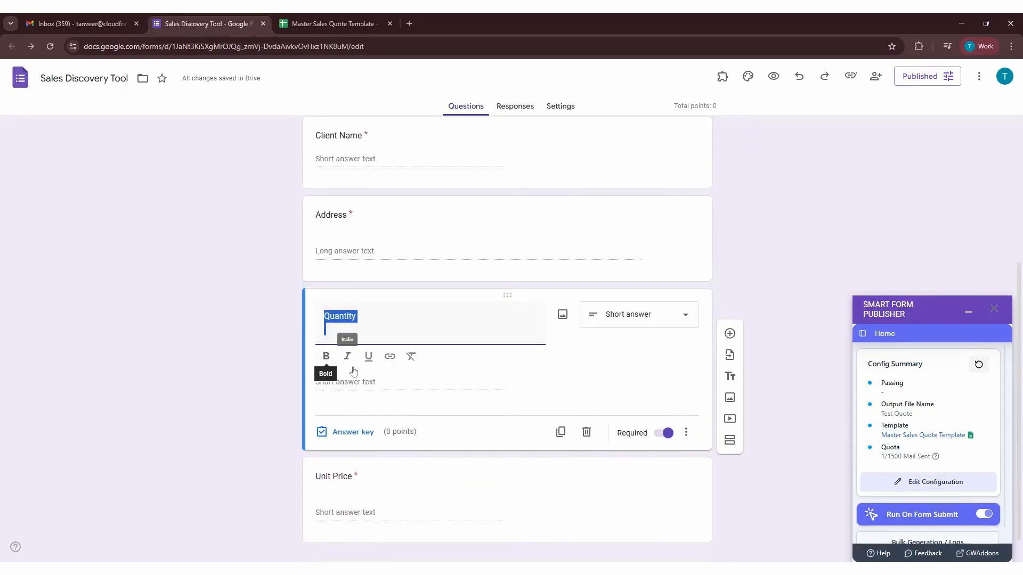
{"action": "scroll", "coordinate": [359, 420], "scroll_direction": "down", "scroll_amount": 1}
{"action": "left_click", "coordinate": [344, 461]}
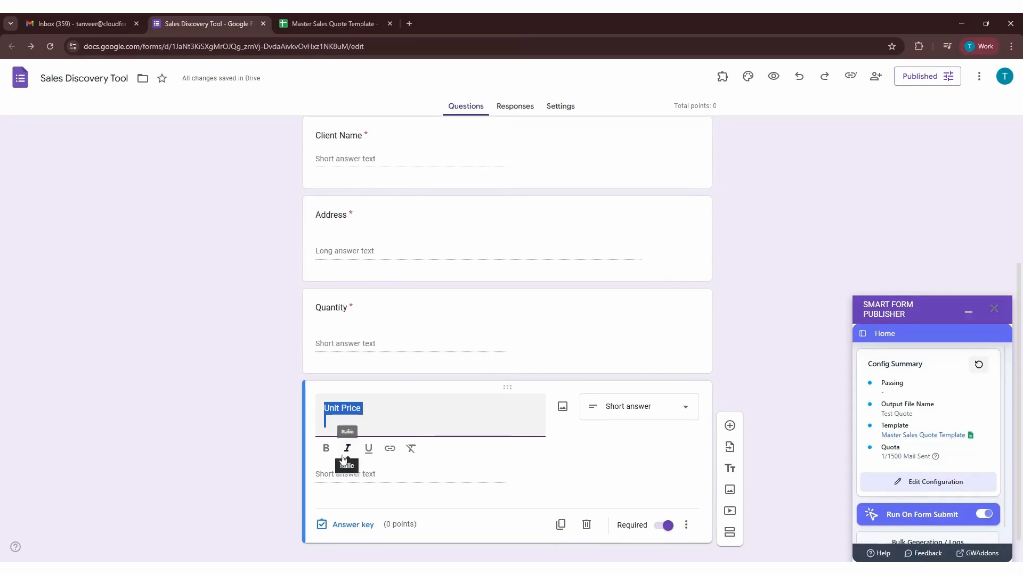
{"action": "scroll", "coordinate": [345, 461], "scroll_direction": "down", "scroll_amount": 1}
{"action": "left_click", "coordinate": [285, 429]}
{"action": "scroll", "coordinate": [491, 296], "scroll_direction": "up", "scroll_amount": 3}
{"action": "scroll", "coordinate": [492, 296], "scroll_direction": "up", "scroll_amount": 1}
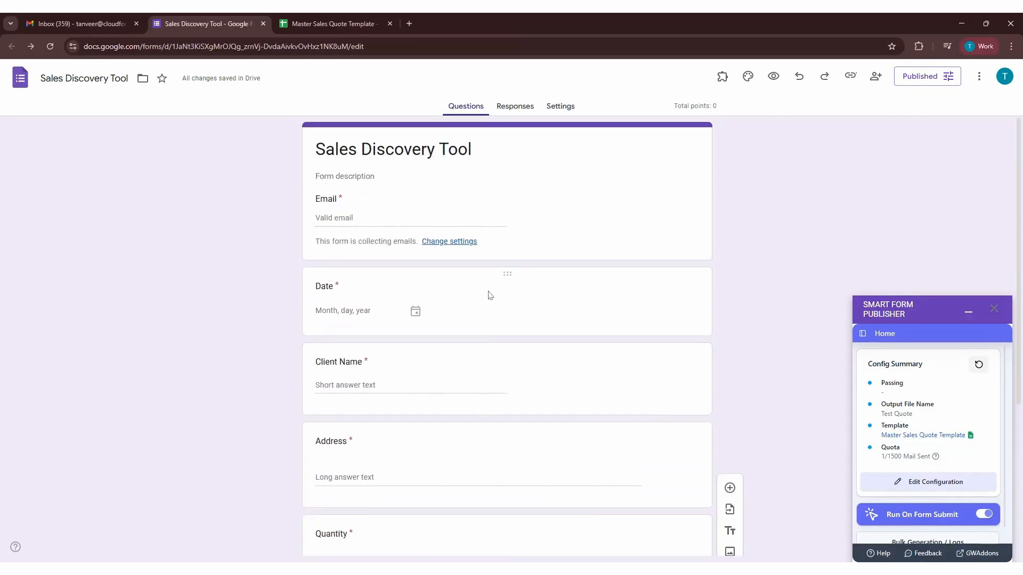
{"action": "left_click", "coordinate": [393, 150]}
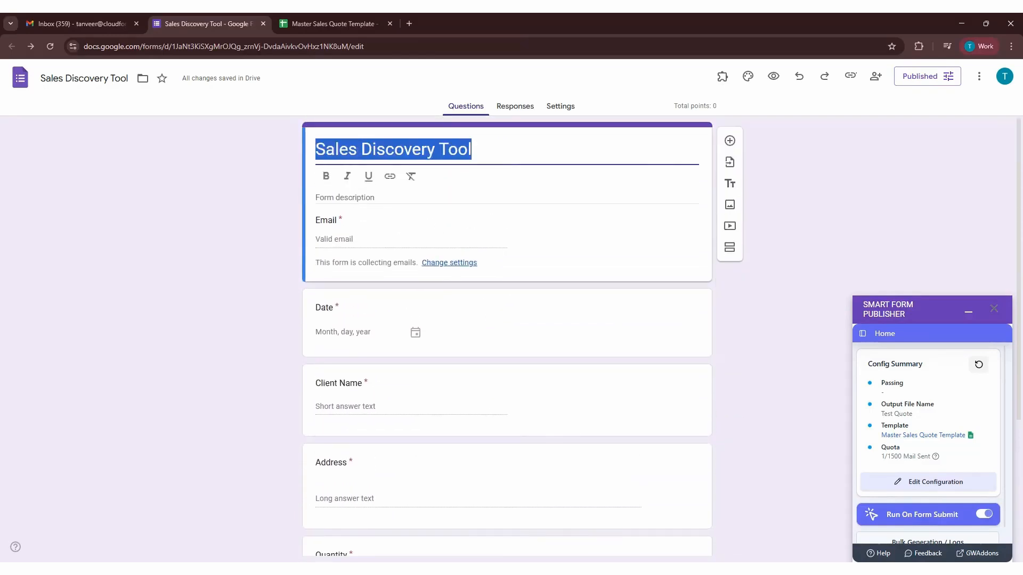
{"action": "left_click", "coordinate": [231, 207]}
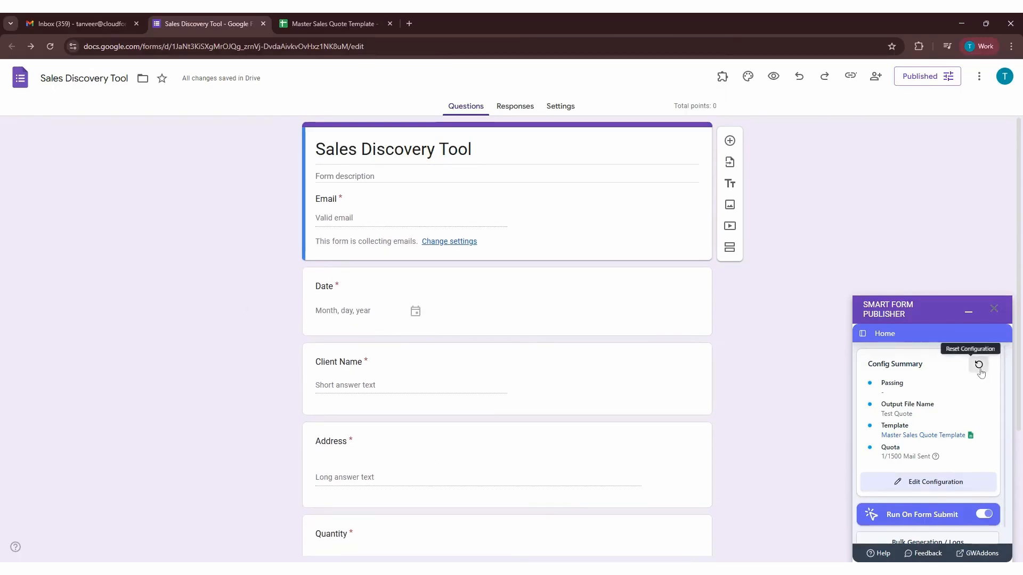
Open the Smart Form Publisher configuration of the Sales Discovery Tool form for editing
{"action": "left_click", "coordinate": [986, 515]}
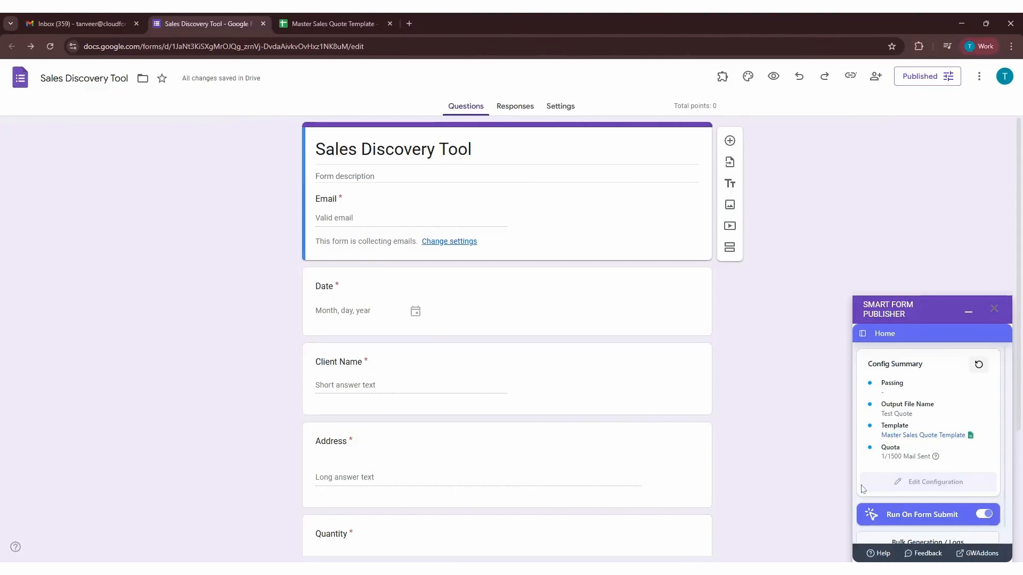
{"action": "left_click", "coordinate": [862, 487]}
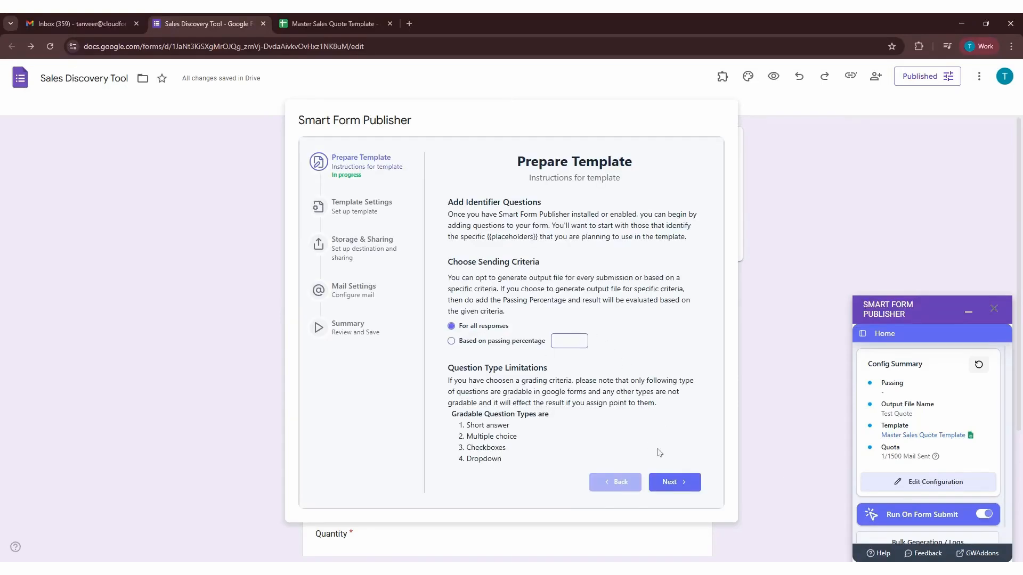
Continue to the template settings, open the linked Master Sales Quote Template to check it, and return to the configuration
{"action": "left_click", "coordinate": [660, 482]}
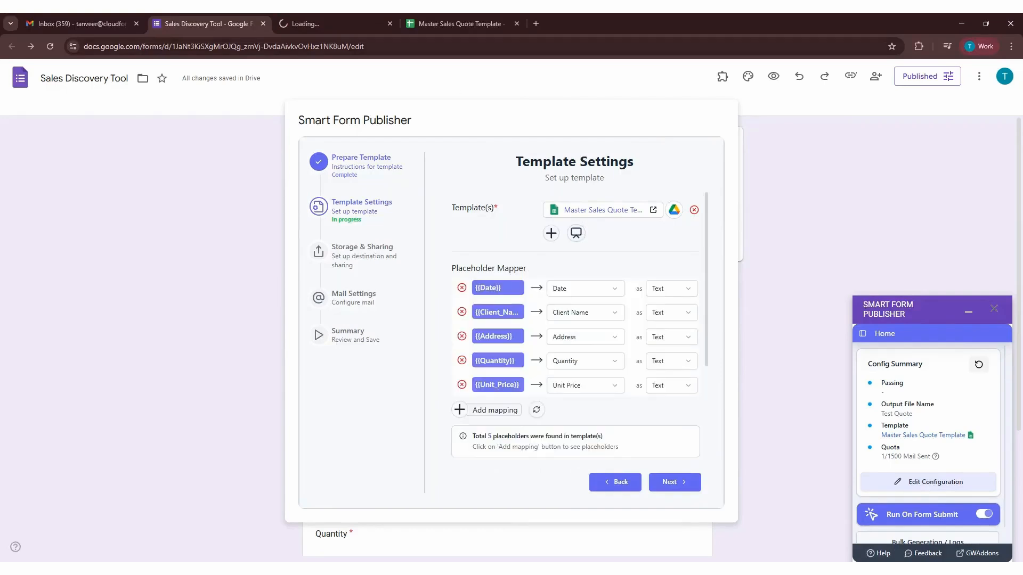
{"action": "left_click", "coordinate": [586, 211]}
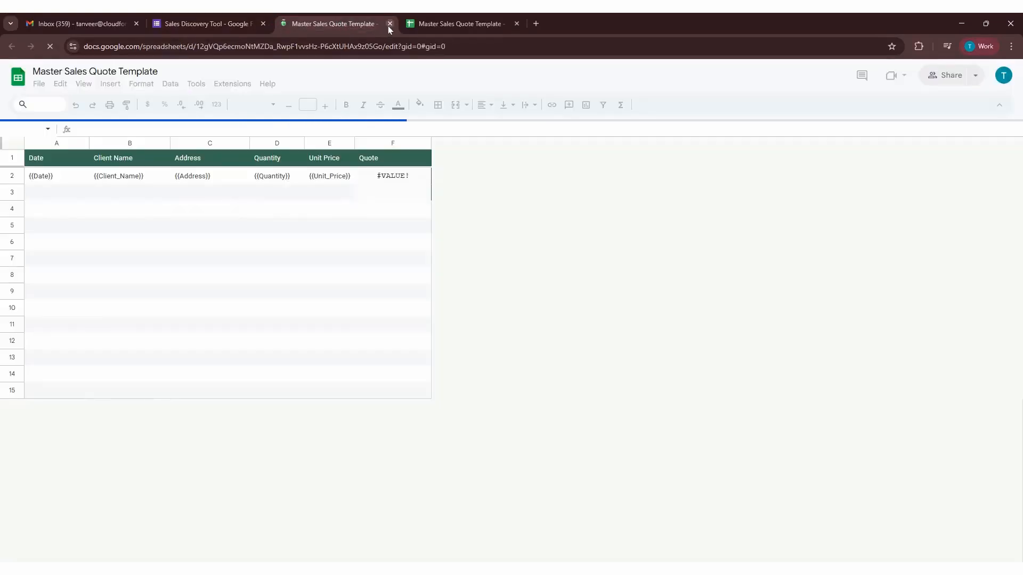
{"action": "left_click", "coordinate": [390, 24]}
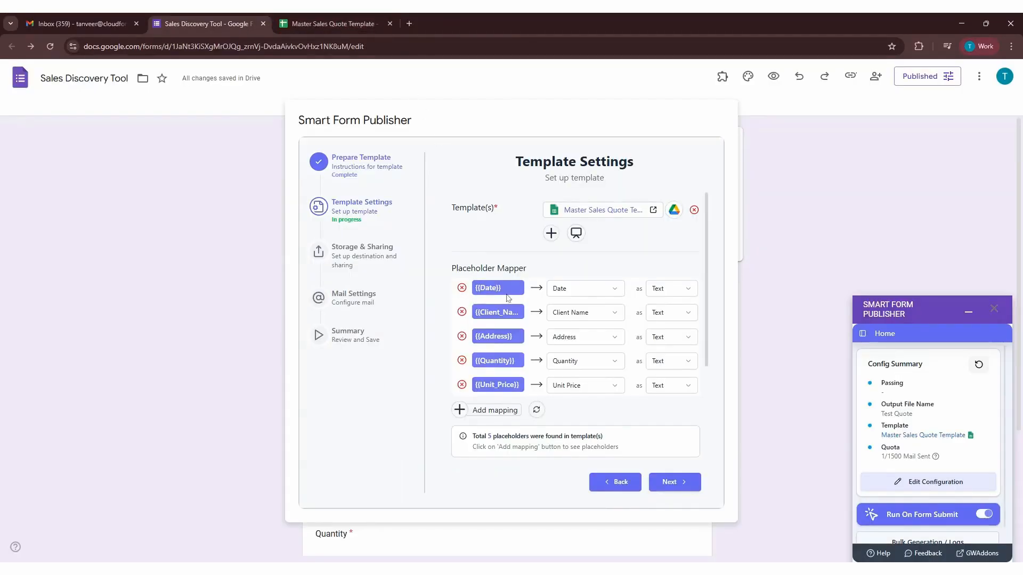
Review the placeholder mappings, including the questions available for {{Date}}, and the note on placeholders found in the template
{"action": "left_click", "coordinate": [564, 288]}
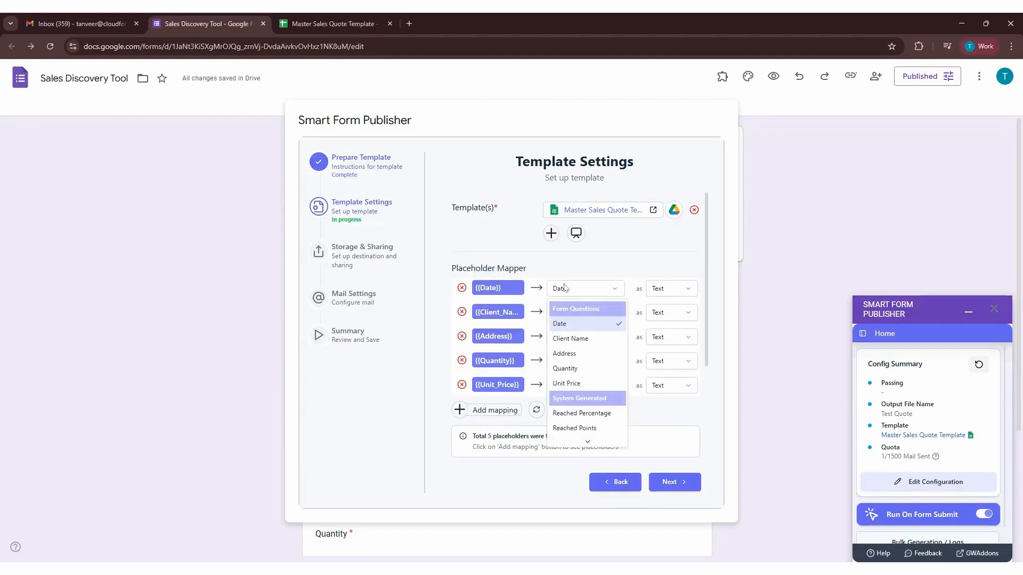
{"action": "left_click", "coordinate": [565, 288]}
{"action": "scroll", "coordinate": [485, 373], "scroll_direction": "down", "scroll_amount": 2}
{"action": "scroll", "coordinate": [500, 365], "scroll_direction": "down", "scroll_amount": 1}
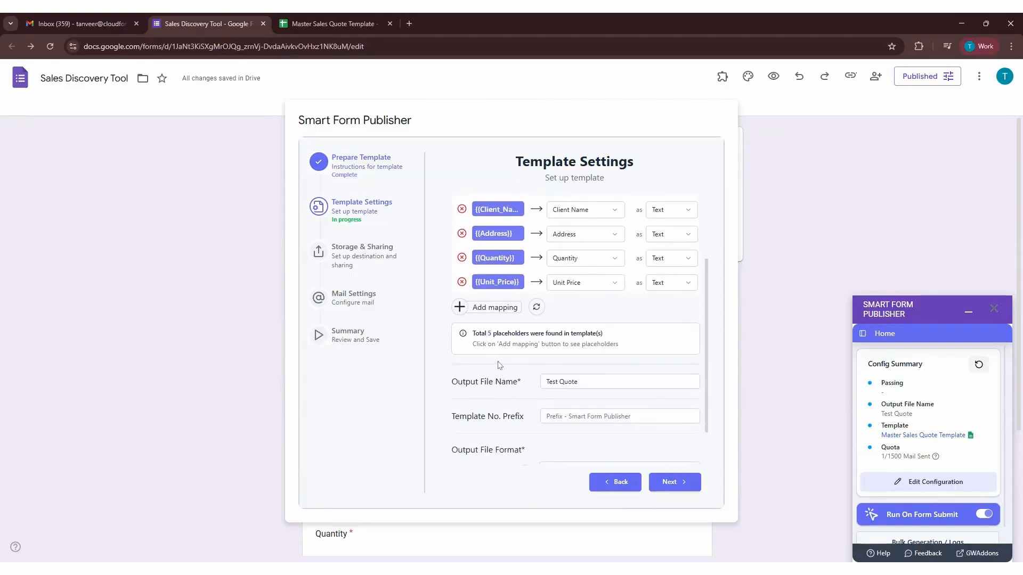
{"action": "left_click_drag", "start_coordinate": [472, 333], "coordinate": [596, 334]}
{"action": "scroll", "coordinate": [560, 367], "scroll_direction": "down", "scroll_amount": 2}
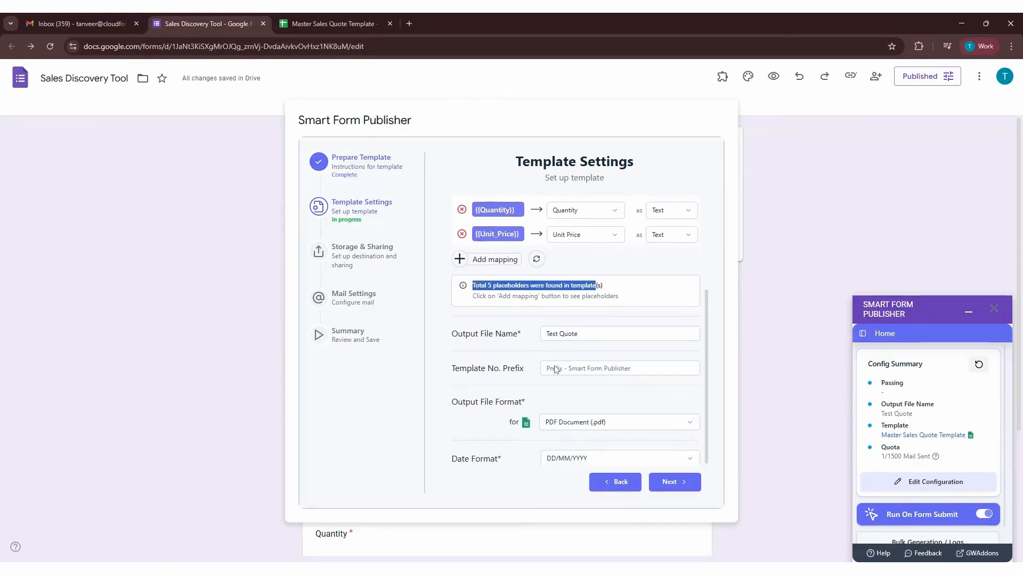
Check the output file name, output file format and date format without changing them, and continue to Storage & Sharing
{"action": "left_click", "coordinate": [555, 344]}
{"action": "scroll", "coordinate": [564, 400], "scroll_direction": "down", "scroll_amount": 1}
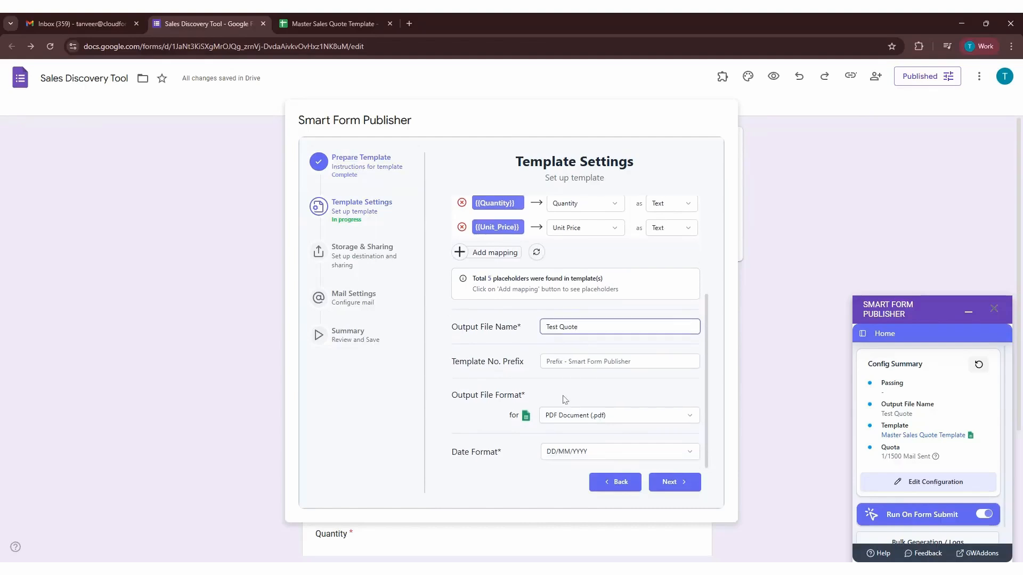
{"action": "left_click", "coordinate": [566, 415]}
{"action": "left_click", "coordinate": [567, 416]}
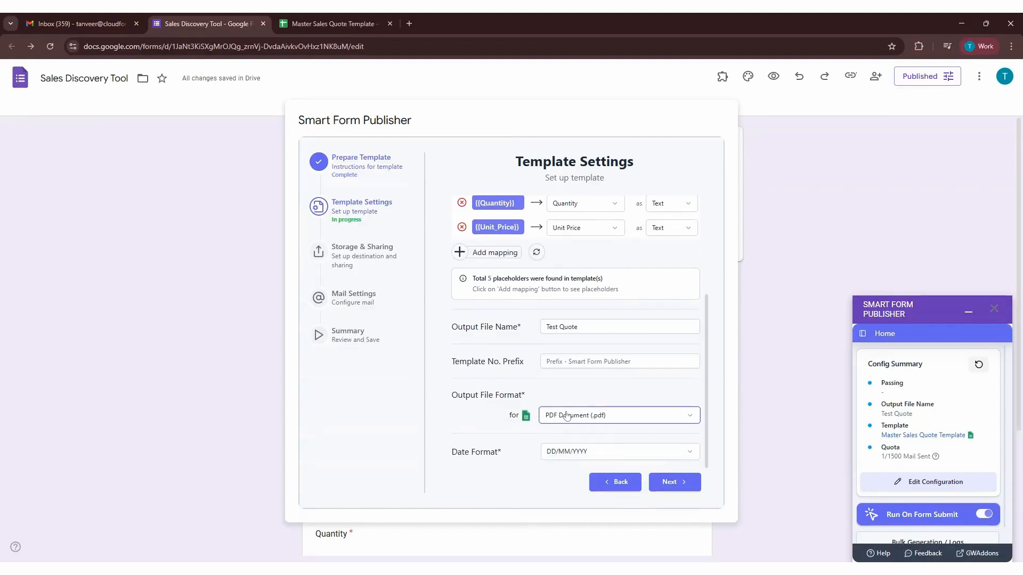
{"action": "left_click", "coordinate": [653, 455]}
{"action": "left_click", "coordinate": [655, 456]}
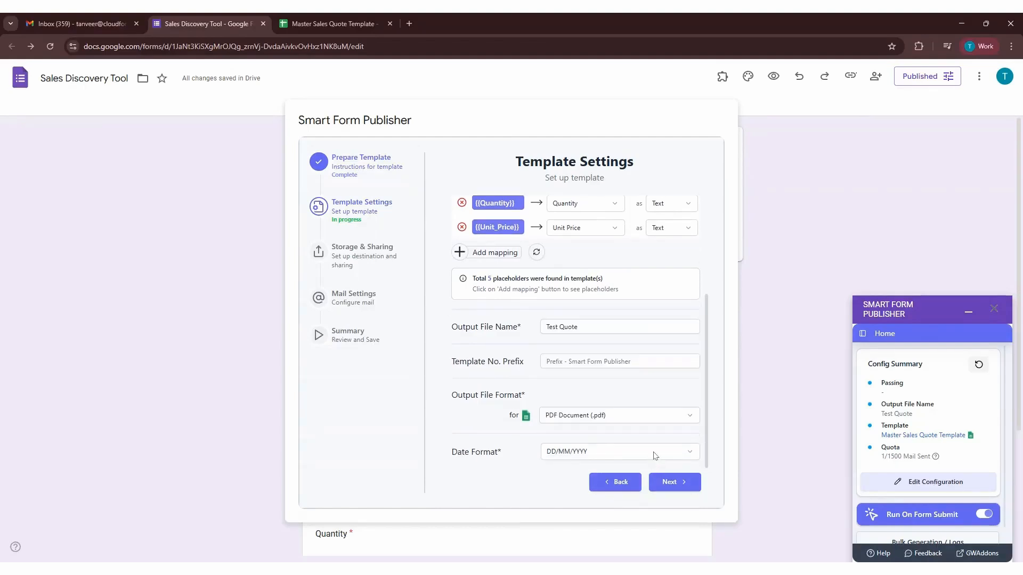
{"action": "left_click", "coordinate": [660, 483]}
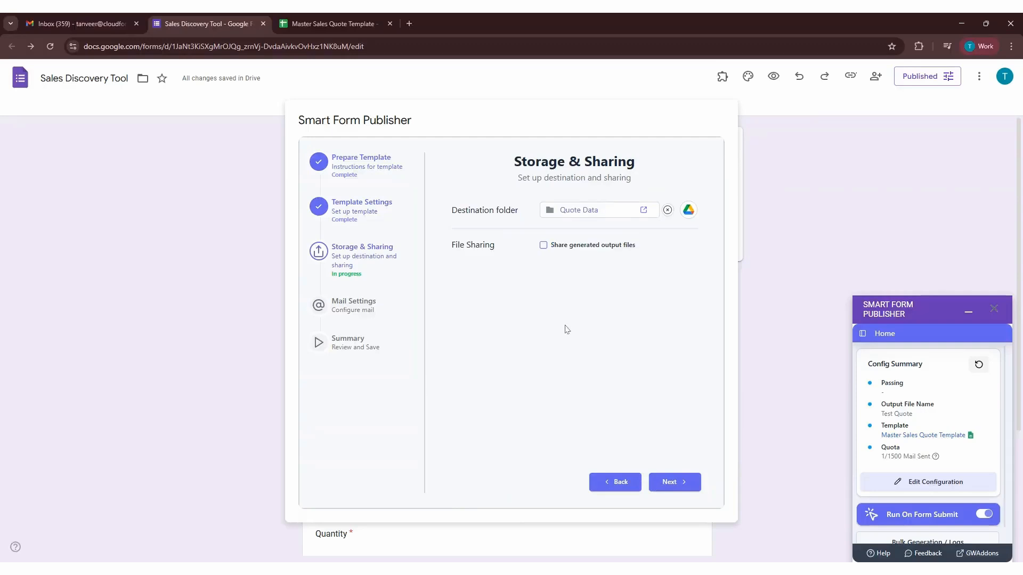
Open the Quote Data destination folder in Google Drive to view its contents, and return to the Sales Discovery Tool configuration
{"action": "left_click", "coordinate": [578, 213]}
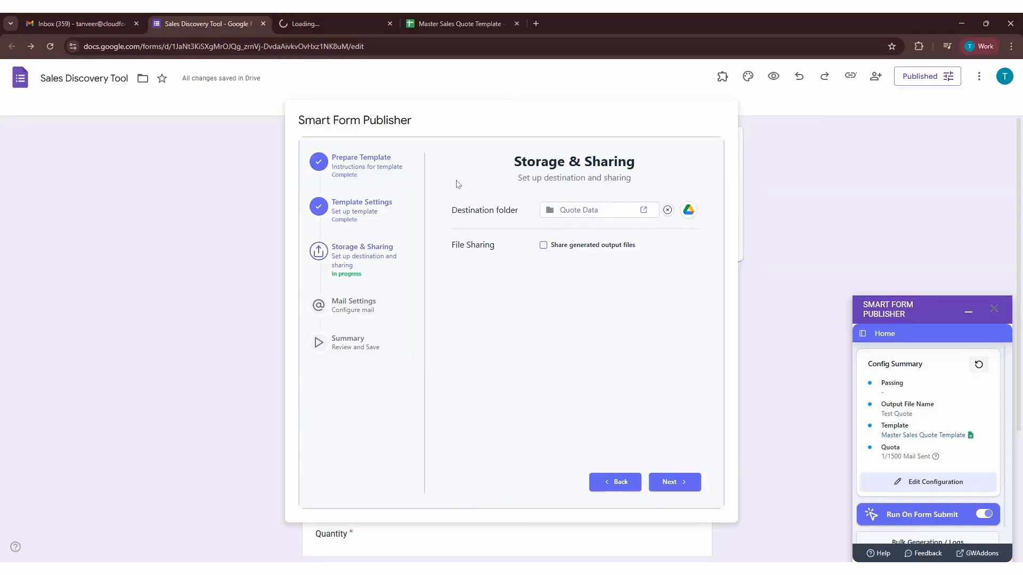
{"action": "left_click", "coordinate": [303, 17]}
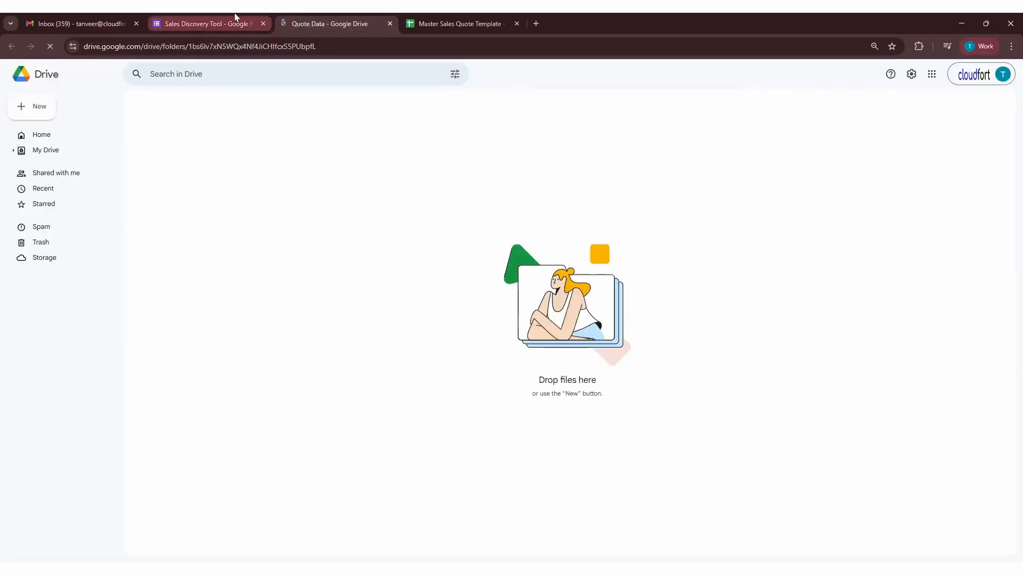
{"action": "left_click", "coordinate": [236, 19]}
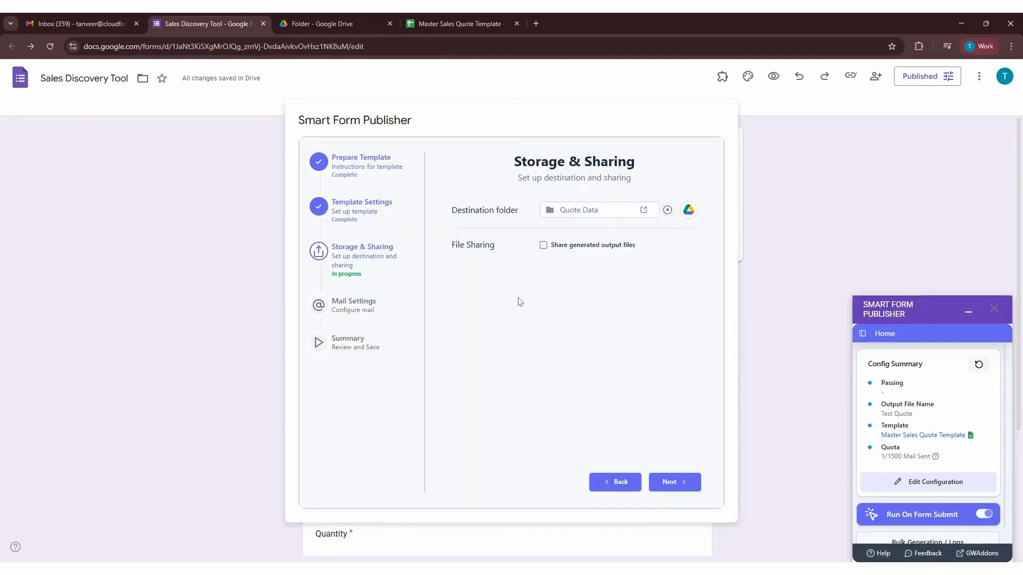
Continue to the mail settings and replace the mail body with "Hi {{Client_Name}}, it was great speaking with you..."
{"action": "left_click", "coordinate": [665, 482]}
{"action": "left_click", "coordinate": [580, 268]}
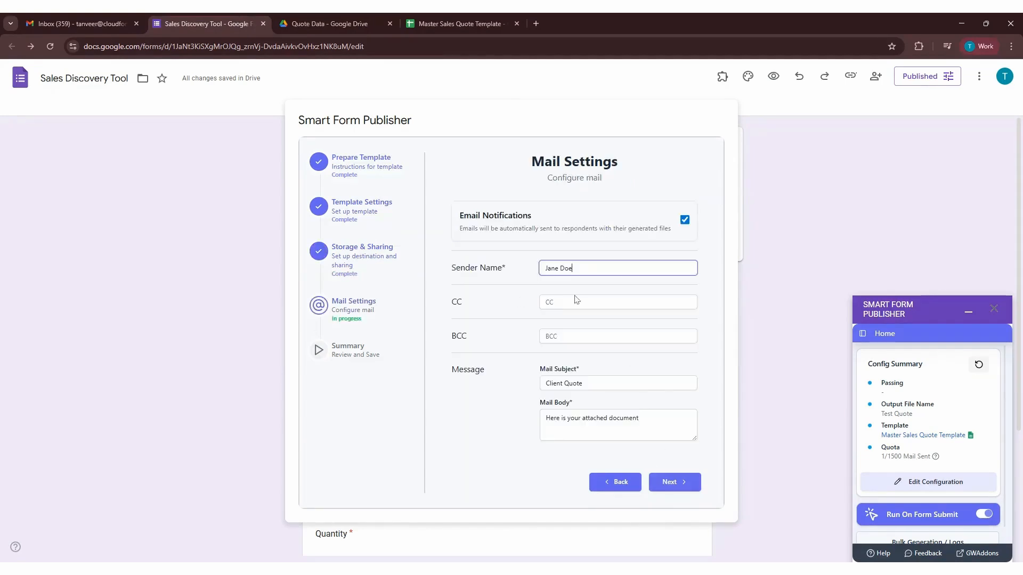
{"action": "left_click", "coordinate": [552, 418]}
{"action": "key", "text": "ctrl+a"}
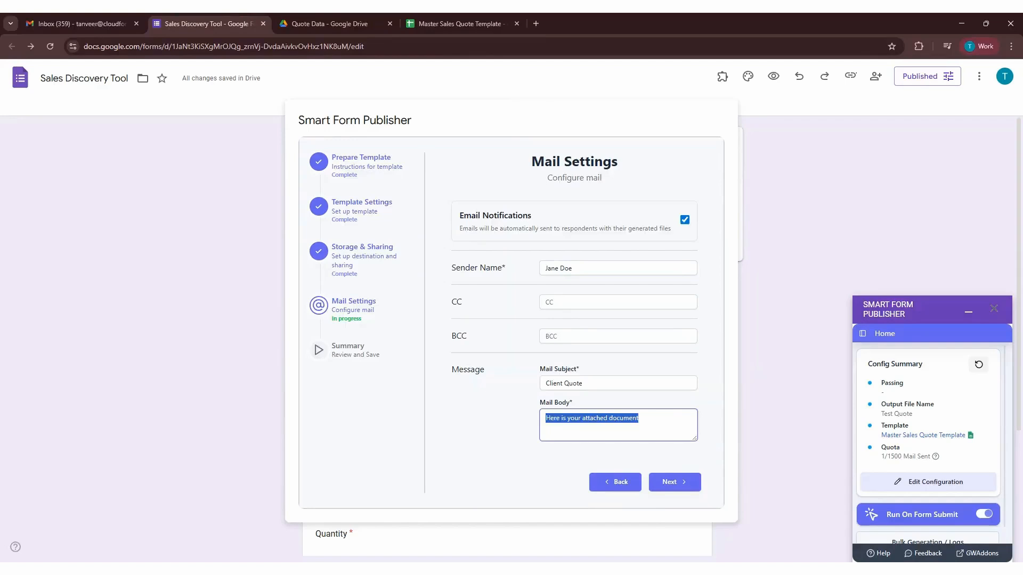
{"action": "type", "text": "Hi {{Client_Name}}, it was great speaking with you..."}
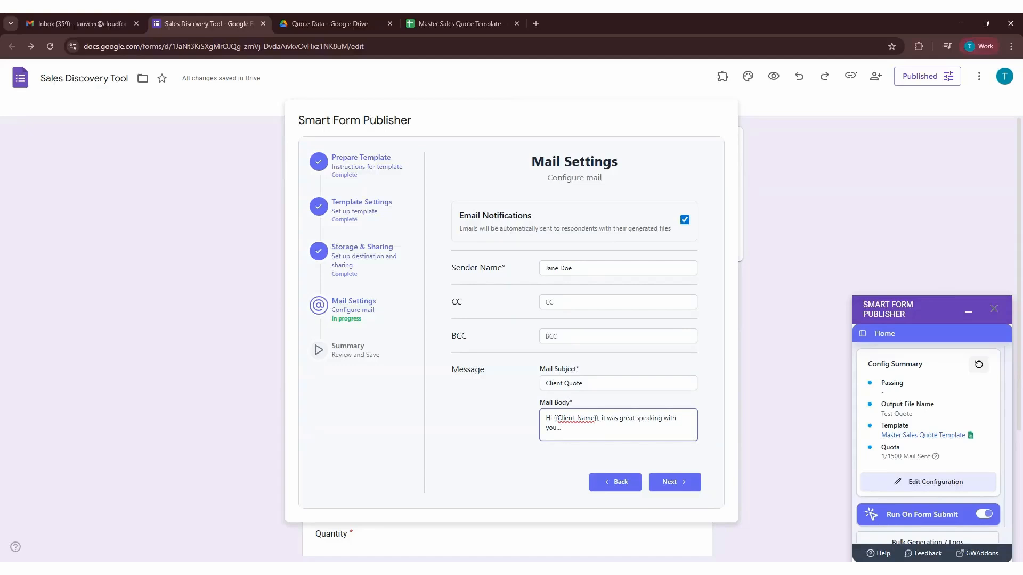
Check the mail subject, continue to the summary and save the Smart Form Publisher configuration
{"action": "left_click", "coordinate": [552, 383]}
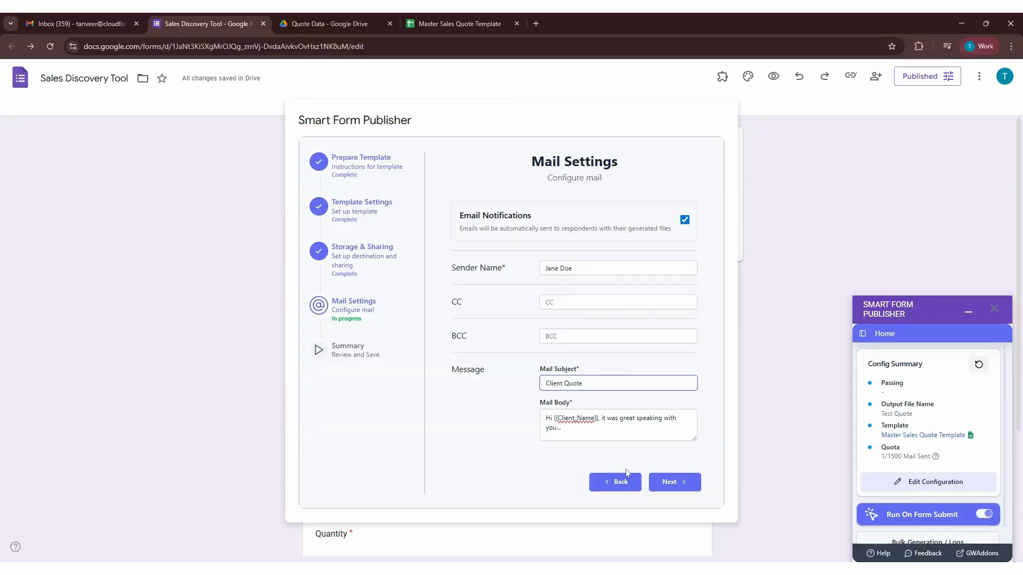
{"action": "left_click", "coordinate": [662, 482]}
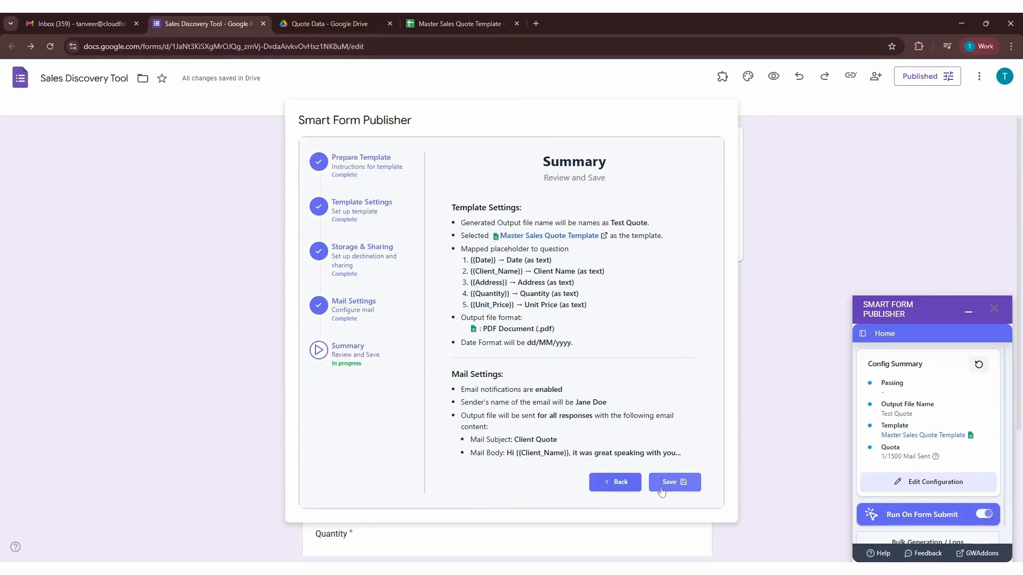
{"action": "left_click", "coordinate": [662, 489]}
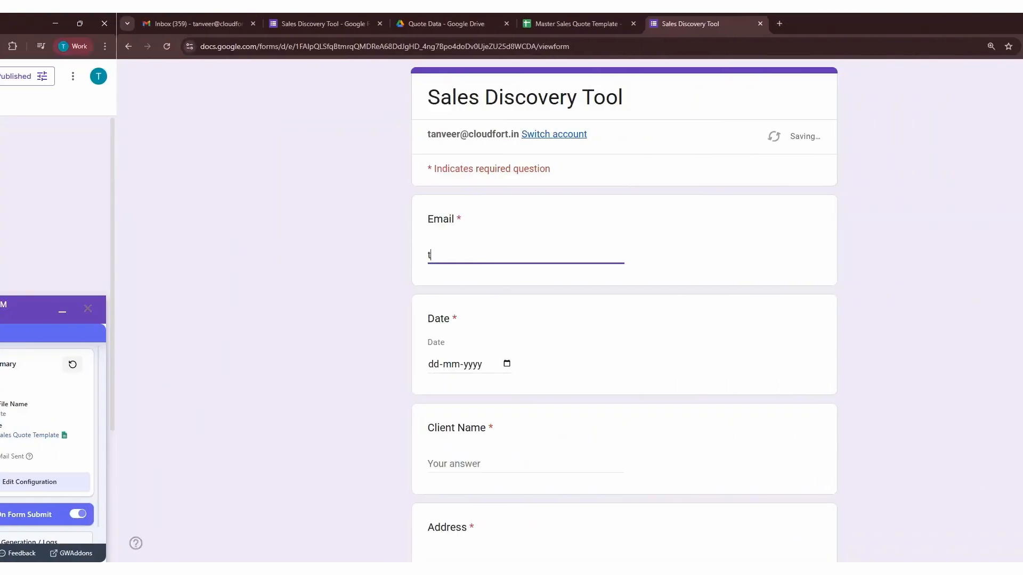
In the live Sales Discovery Tool form, fill in the respondent's email and set the date to 18-03-2026
{"action": "type", "text": "an"}
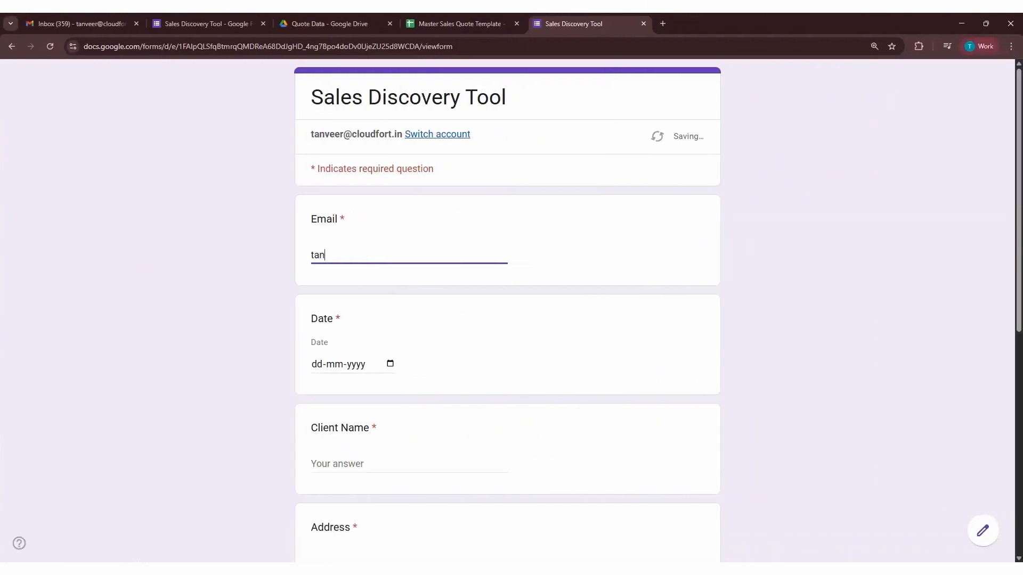
{"action": "key", "text": "Down"}
{"action": "key", "text": "Return"}
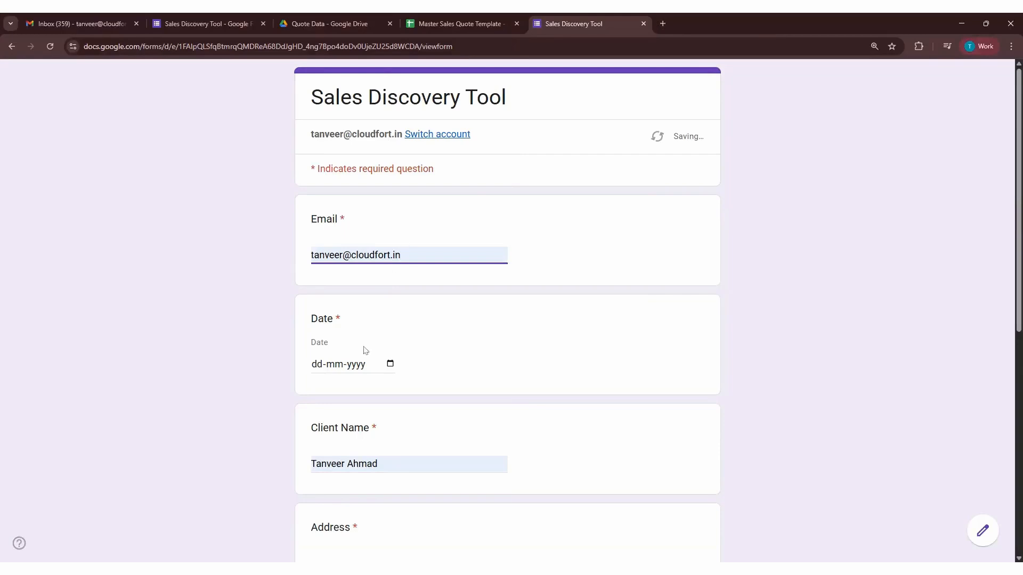
{"action": "scroll", "coordinate": [365, 350], "scroll_direction": "down", "scroll_amount": 4}
{"action": "left_click", "coordinate": [393, 158]}
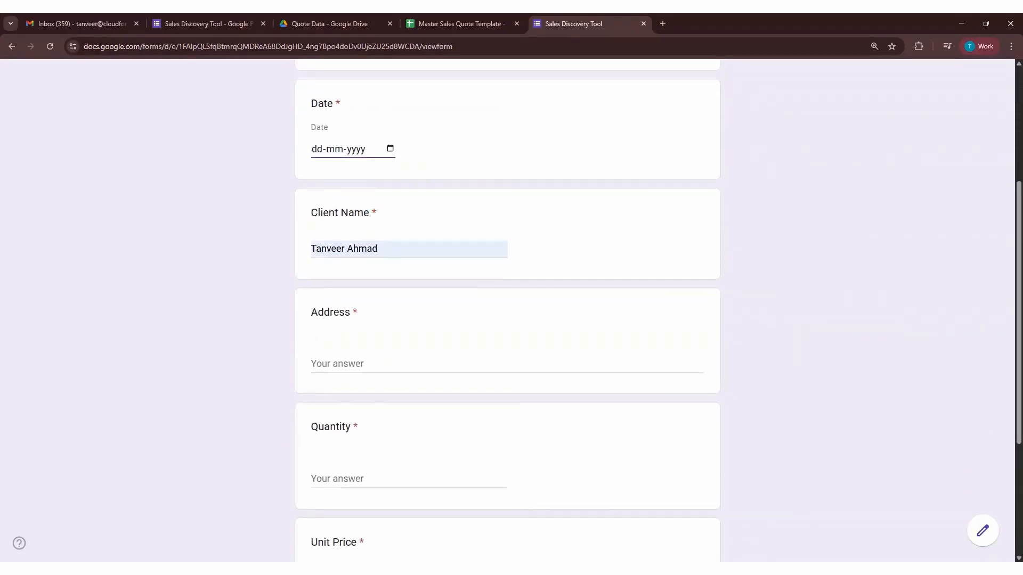
Replace the client name with Acme Corp and enter the client's city as the address
{"action": "left_click", "coordinate": [346, 241]}
{"action": "triple_click", "coordinate": [353, 248]}
{"action": "type", "text": "Acme Corp"}
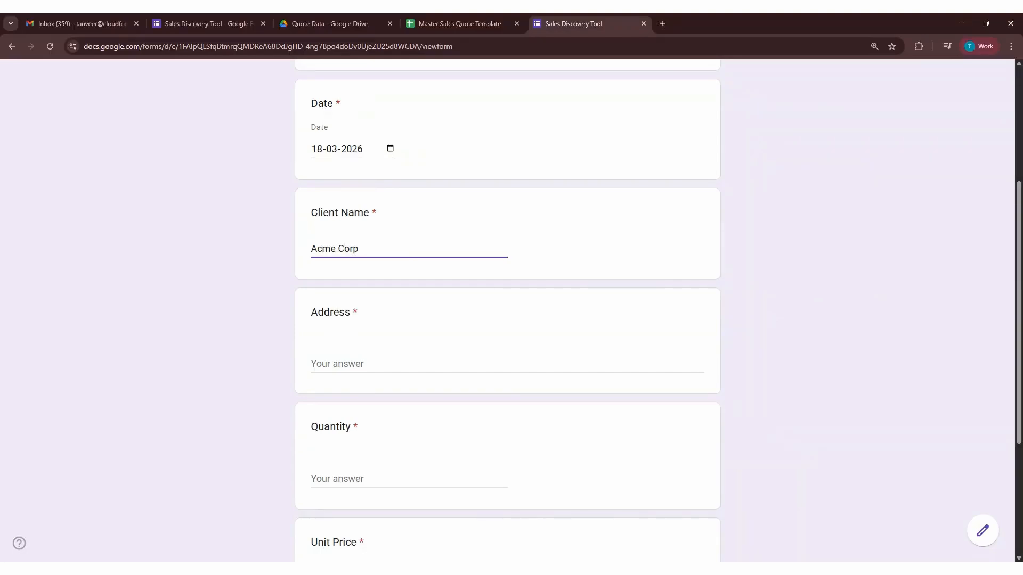
{"action": "left_click", "coordinate": [364, 364]}
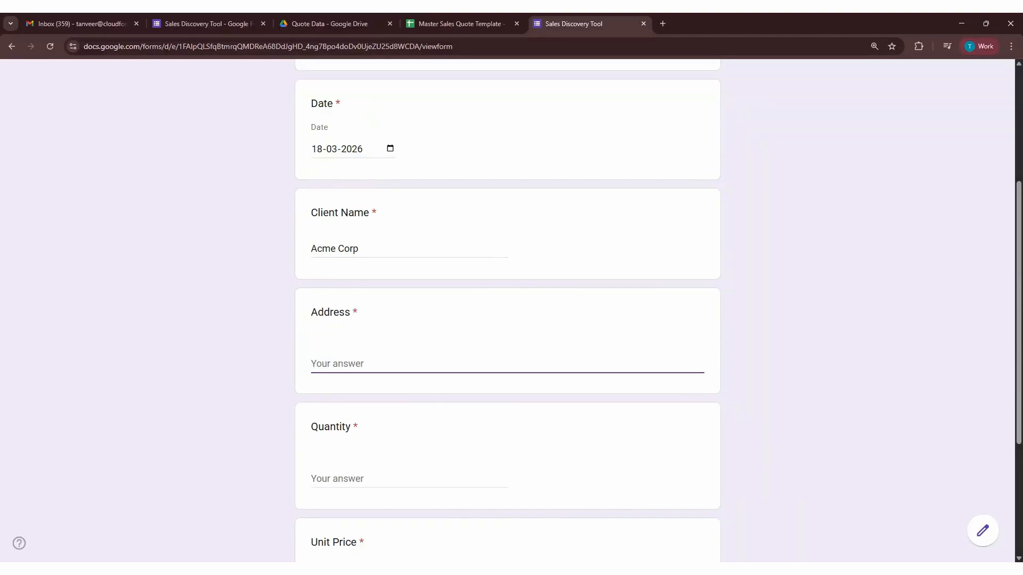
{"action": "type", "text": "Delhi"}
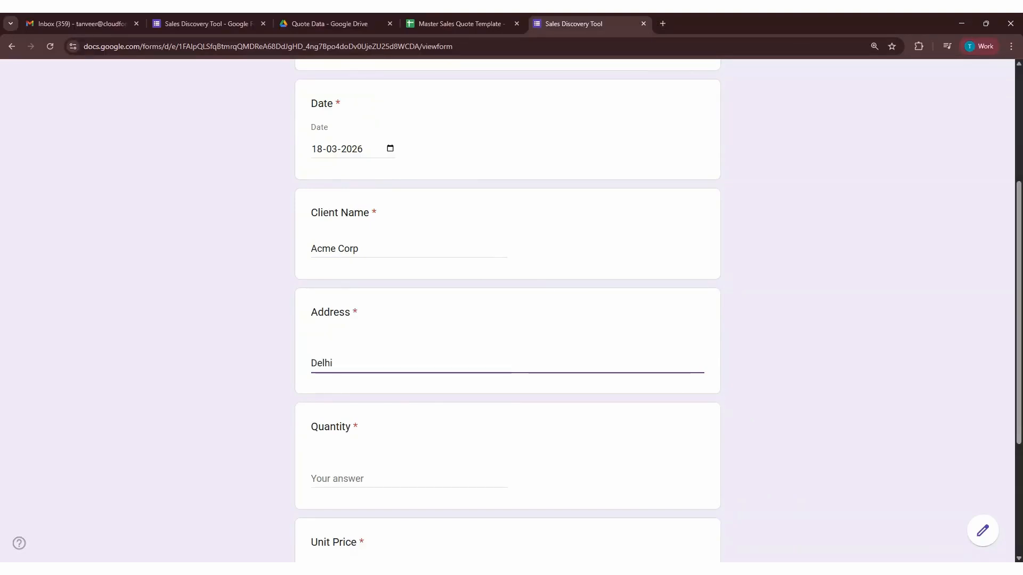
Enter a quantity of 500 and a unit price of 15, and submit the form
{"action": "left_click", "coordinate": [371, 478]}
{"action": "type", "text": "500"}
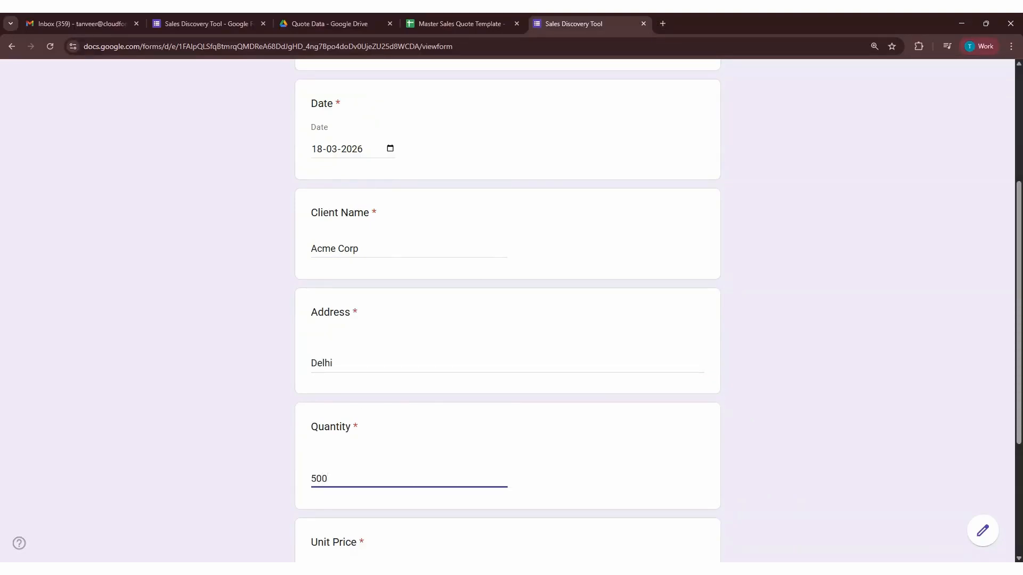
{"action": "key", "text": "Tab"}
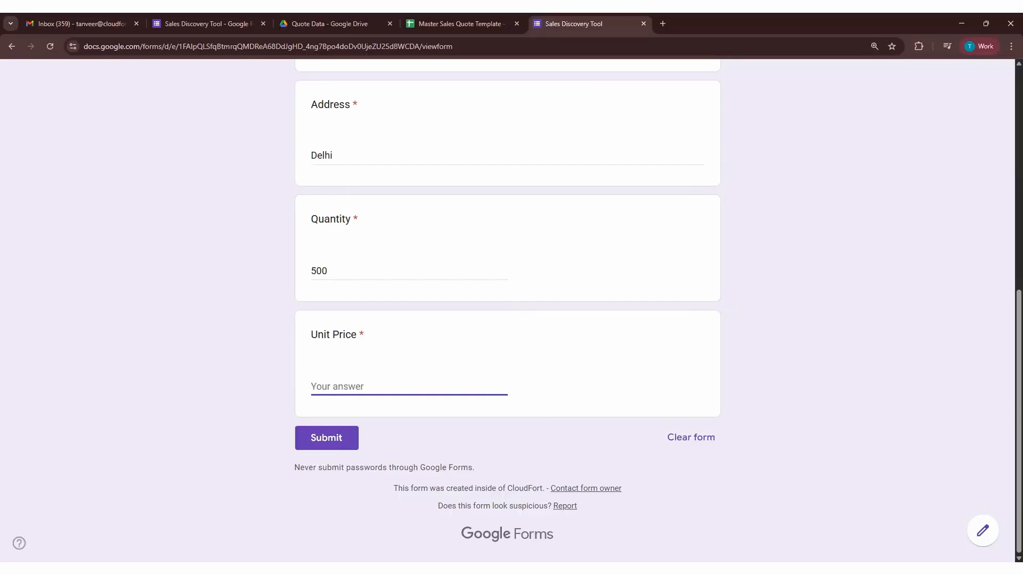
{"action": "type", "text": "15"}
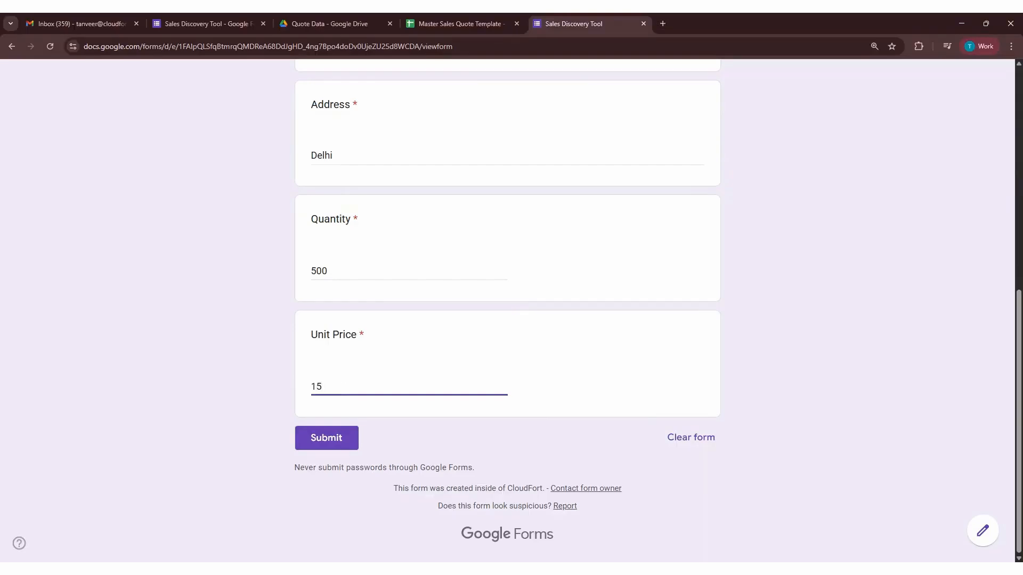
{"action": "left_click", "coordinate": [338, 440]}
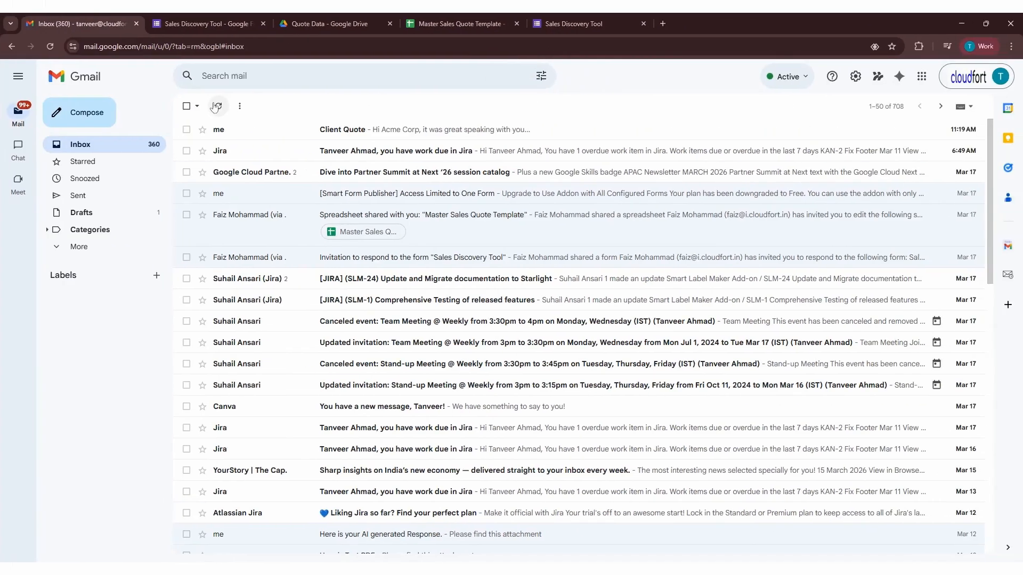
Open the Client Quote email in the Gmail inbox, check its message text, and open the attached Test Quote.pdf
{"action": "left_click", "coordinate": [478, 129]}
{"action": "left_click_drag", "start_coordinate": [212, 186], "coordinate": [355, 186]}
{"action": "left_click", "coordinate": [269, 249]}
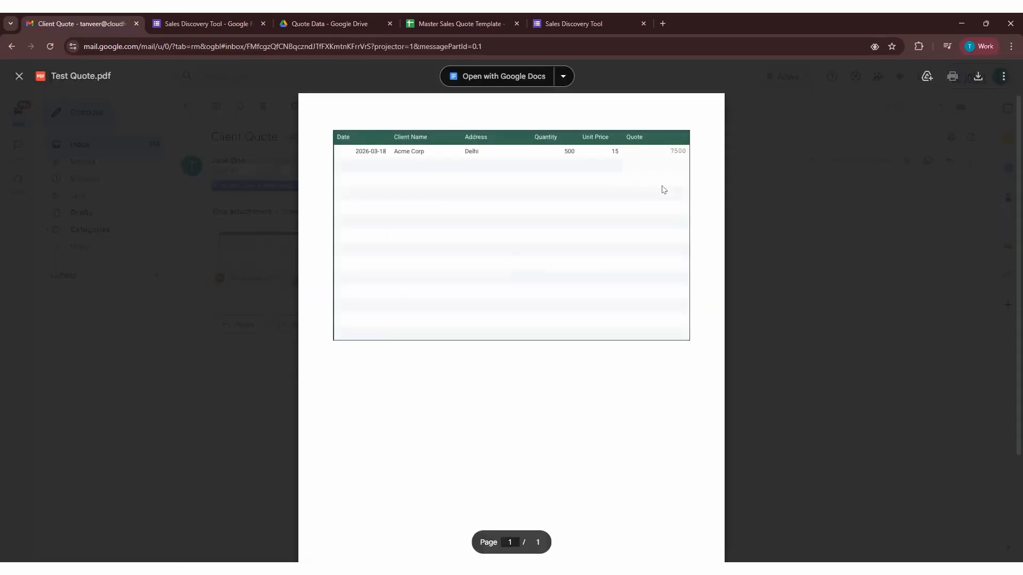
Inspect the unit price and calculated quote in the PDF, enlarging the page to examine the table
{"action": "double_click", "coordinate": [614, 151]}
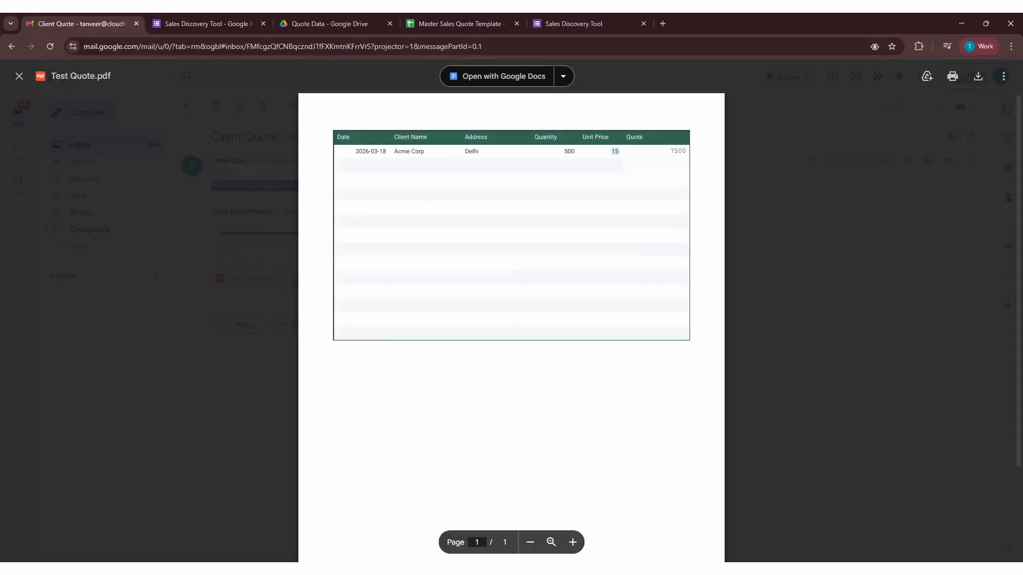
{"action": "double_click", "coordinate": [678, 152]}
{"action": "left_click", "coordinate": [551, 543]}
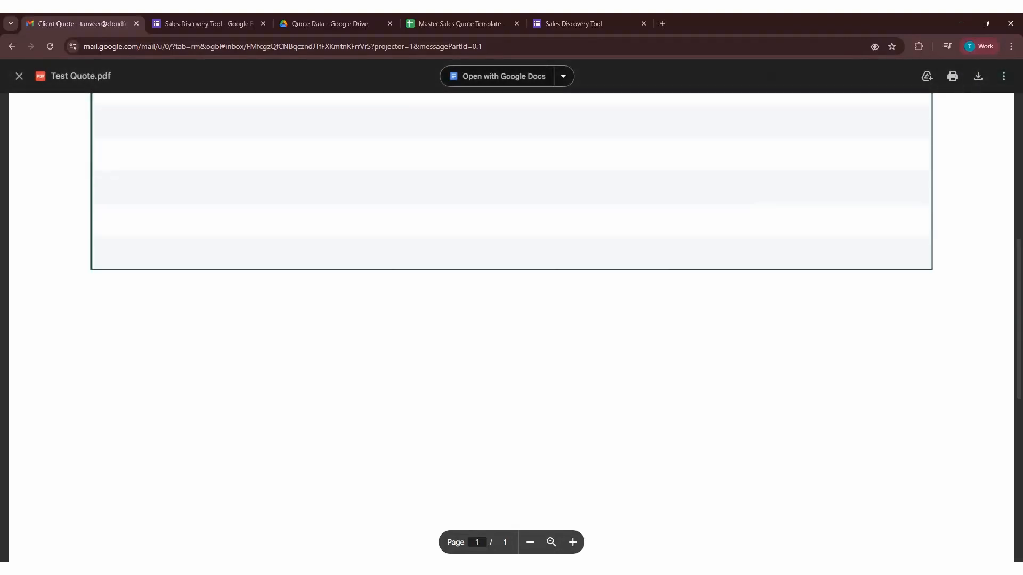
{"action": "scroll", "coordinate": [512, 320], "scroll_direction": "up", "scroll_amount": 5}
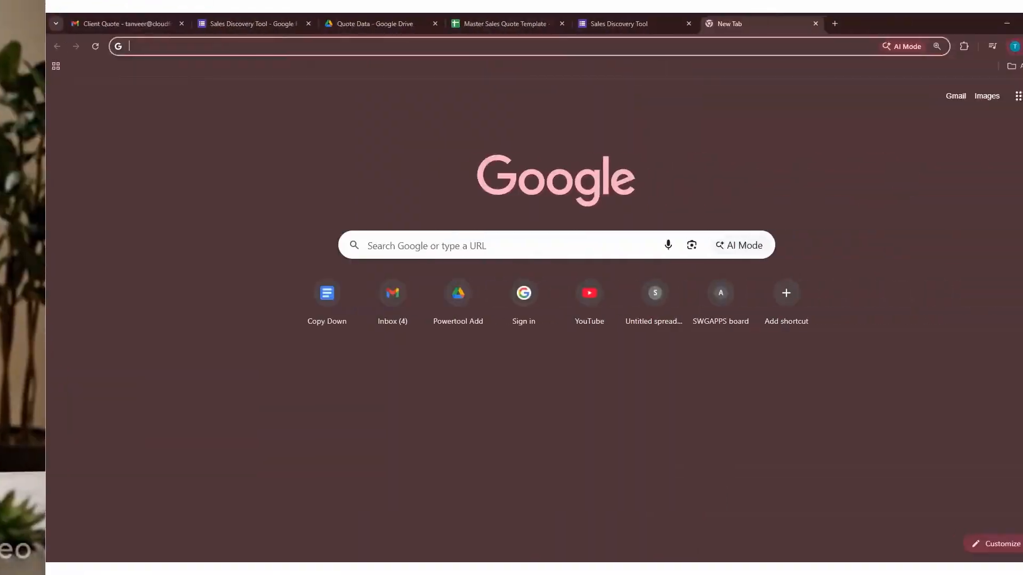
Open the GW Add-ons website at gwaddons.com in the new browser tab
{"action": "type", "text": "gw"}
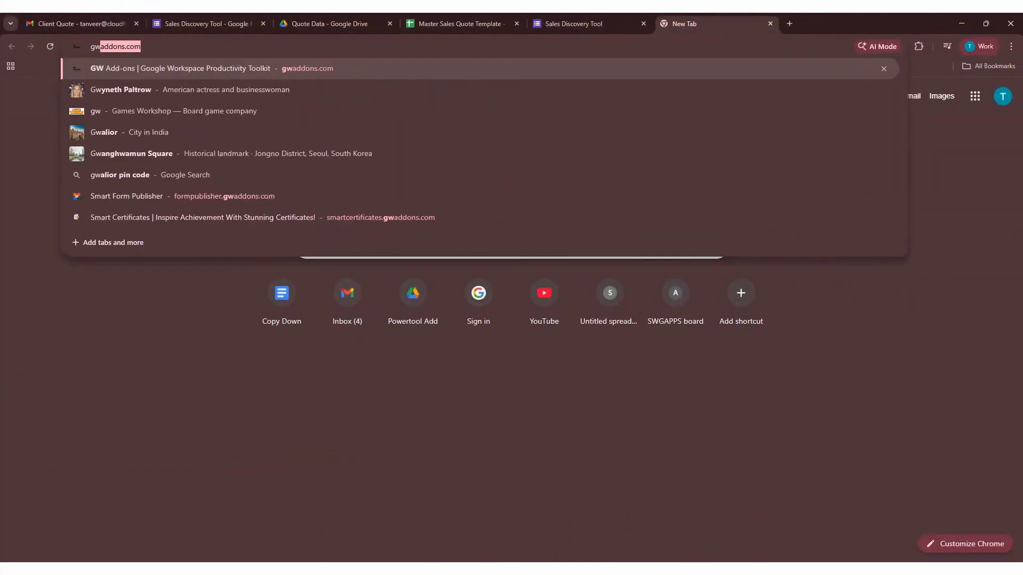
{"action": "key", "text": "Return"}
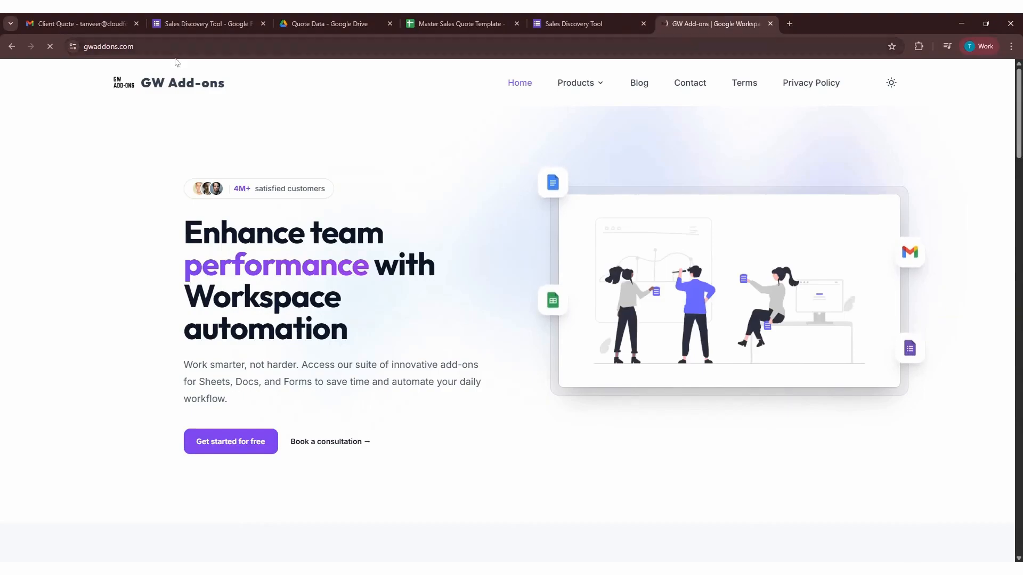
Browse the add-on catalogue and customer testimonials on the GW Add-ons home page, and open the Smart Form Publisher website
{"action": "scroll", "coordinate": [531, 198], "scroll_direction": "down", "scroll_amount": 2}
{"action": "scroll", "coordinate": [532, 192], "scroll_direction": "up", "scroll_amount": 2}
{"action": "scroll", "coordinate": [533, 191], "scroll_direction": "down", "scroll_amount": 10}
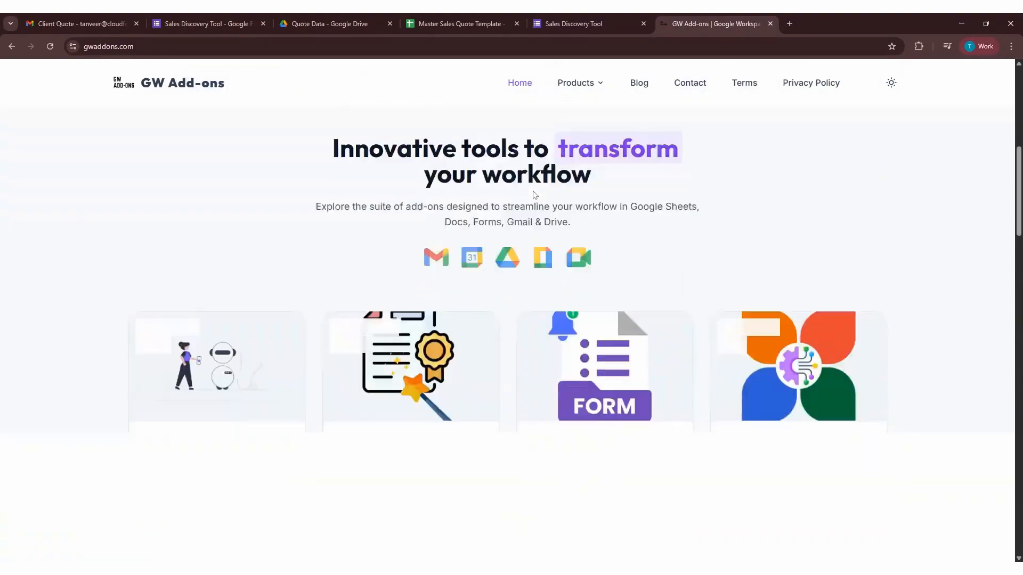
{"action": "scroll", "coordinate": [533, 195], "scroll_direction": "down", "scroll_amount": 8}
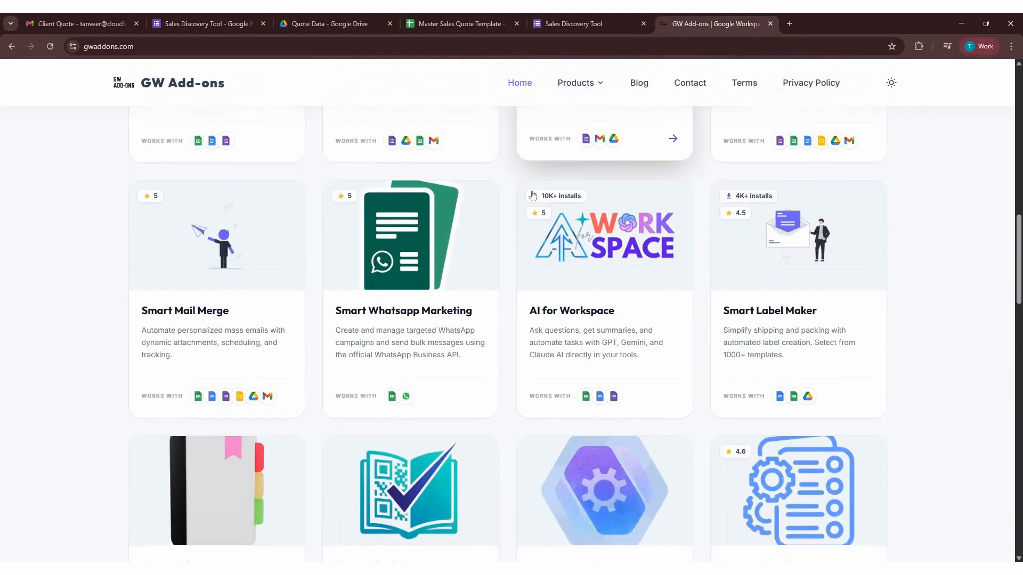
{"action": "scroll", "coordinate": [532, 195], "scroll_direction": "down", "scroll_amount": 13}
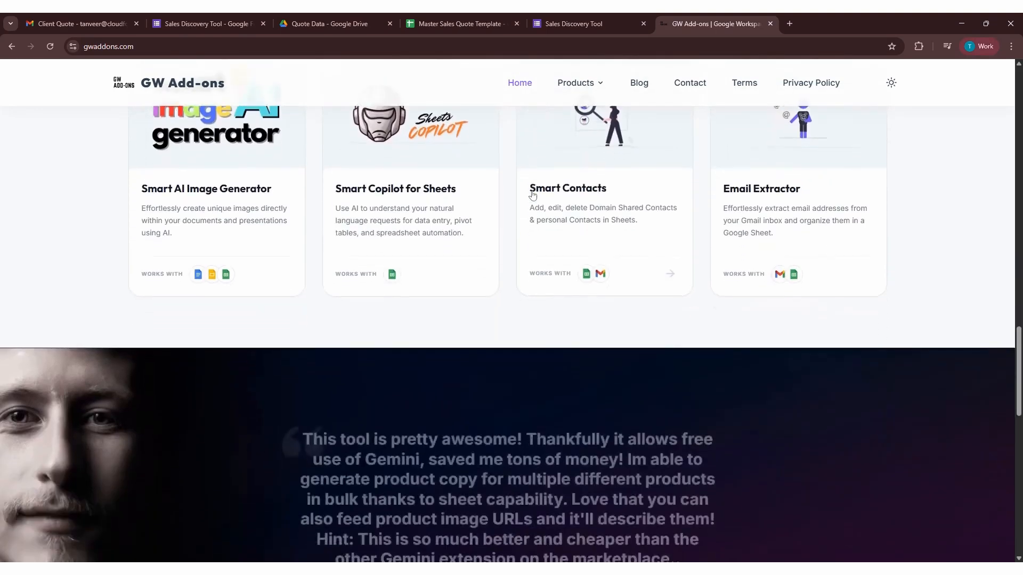
{"action": "scroll", "coordinate": [533, 195], "scroll_direction": "down", "scroll_amount": 10}
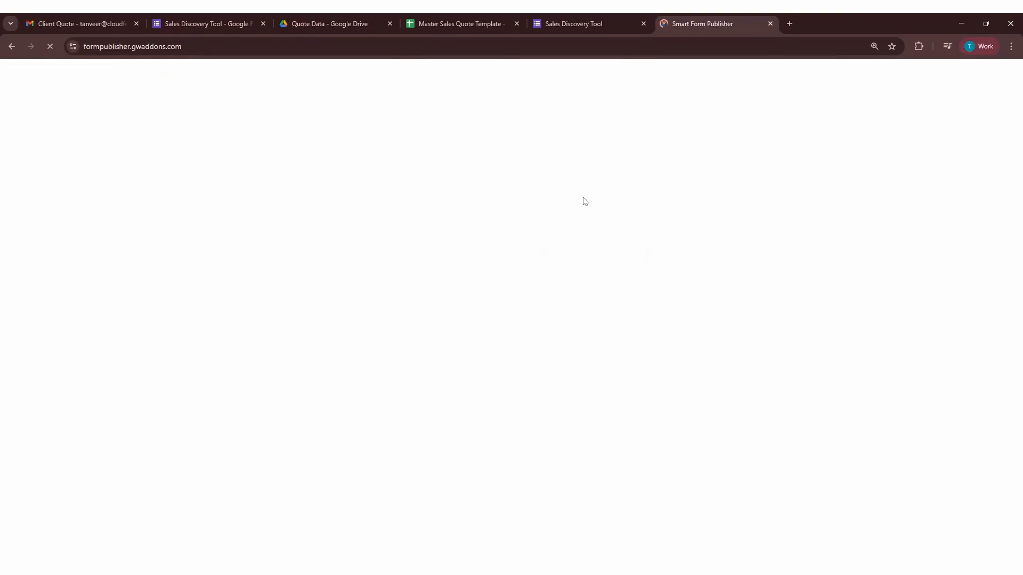
Open Smart Form Publisher's Google Workspace Marketplace listing from its website and review the listing's overview and additional information
{"action": "scroll", "coordinate": [457, 297], "scroll_direction": "down", "scroll_amount": 3}
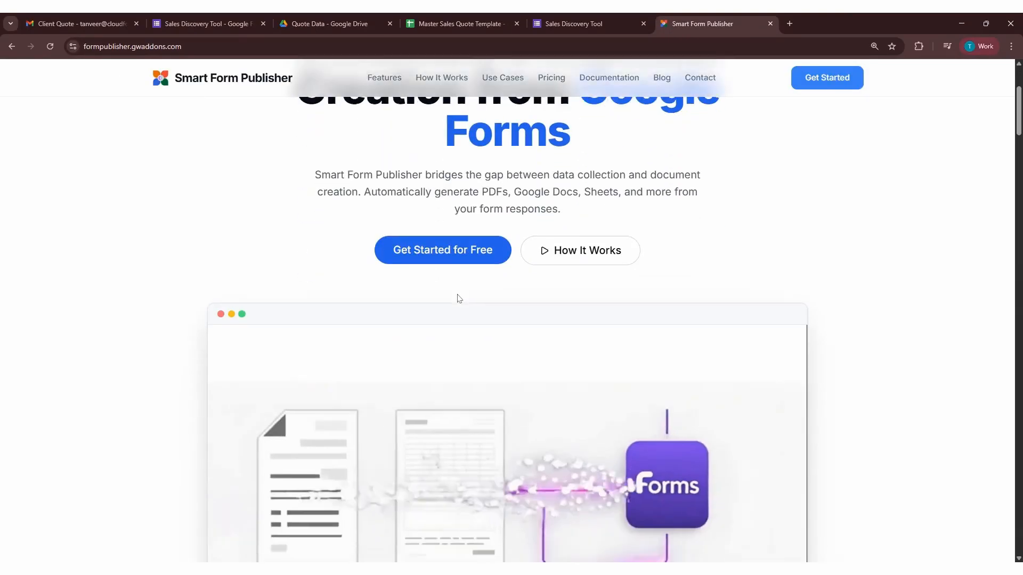
{"action": "left_click", "coordinate": [465, 176]}
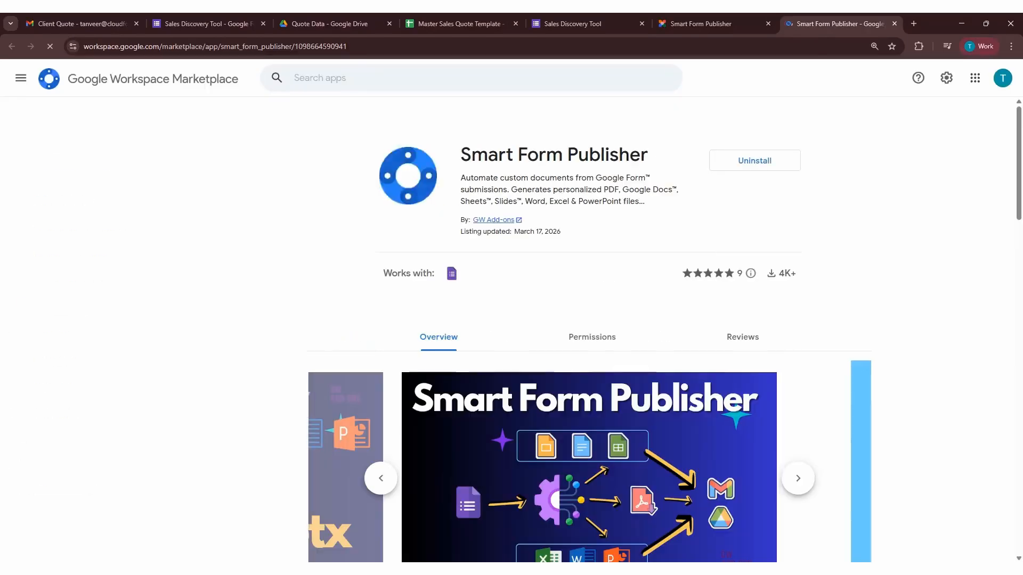
{"action": "scroll", "coordinate": [378, 222], "scroll_direction": "down", "scroll_amount": 3}
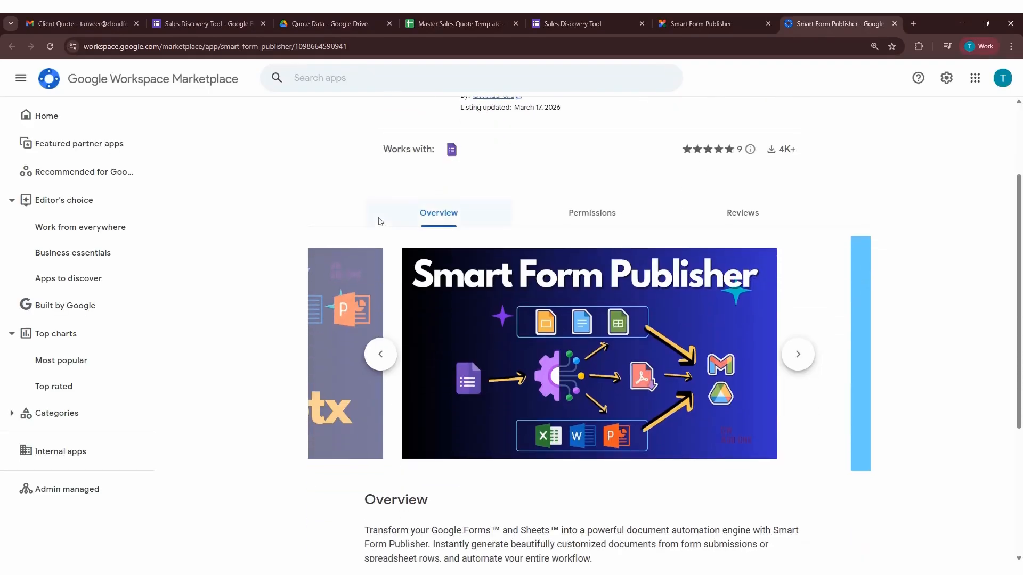
{"action": "scroll", "coordinate": [378, 221], "scroll_direction": "up", "scroll_amount": 2}
{"action": "scroll", "coordinate": [381, 218], "scroll_direction": "down", "scroll_amount": 1}
{"action": "scroll", "coordinate": [382, 218], "scroll_direction": "down", "scroll_amount": 5}
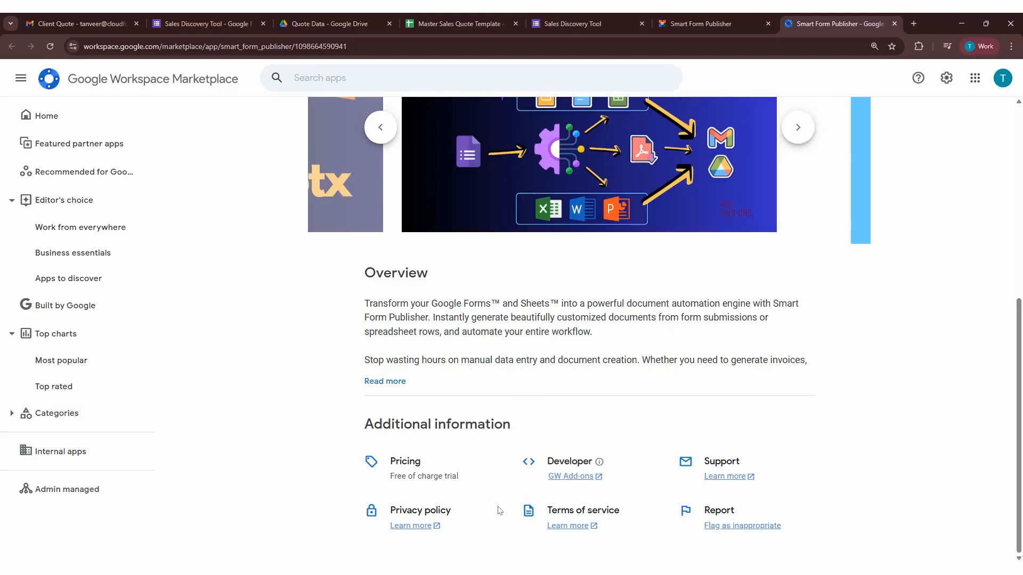
{"action": "scroll", "coordinate": [554, 272], "scroll_direction": "up", "scroll_amount": 6}
Return to the Smart Form Publisher website and view the beginning of its home page
{"action": "left_click", "coordinate": [740, 28]}
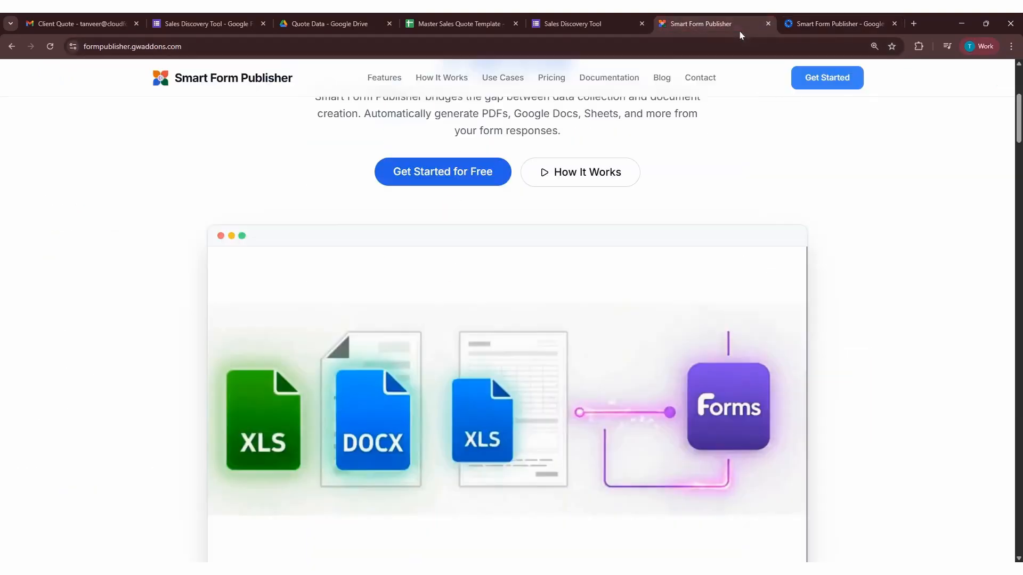
{"action": "scroll", "coordinate": [610, 304], "scroll_direction": "up", "scroll_amount": 5}
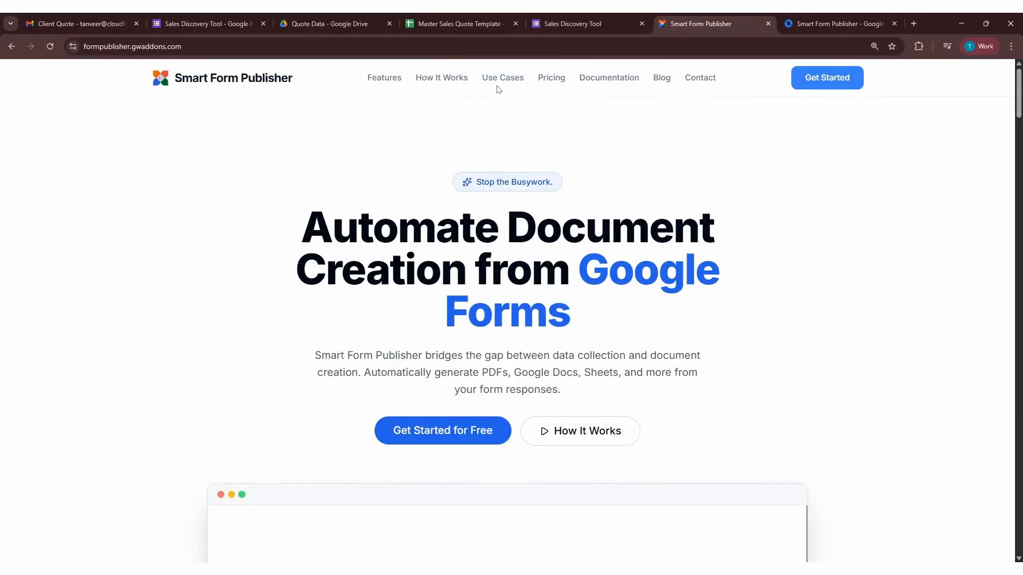